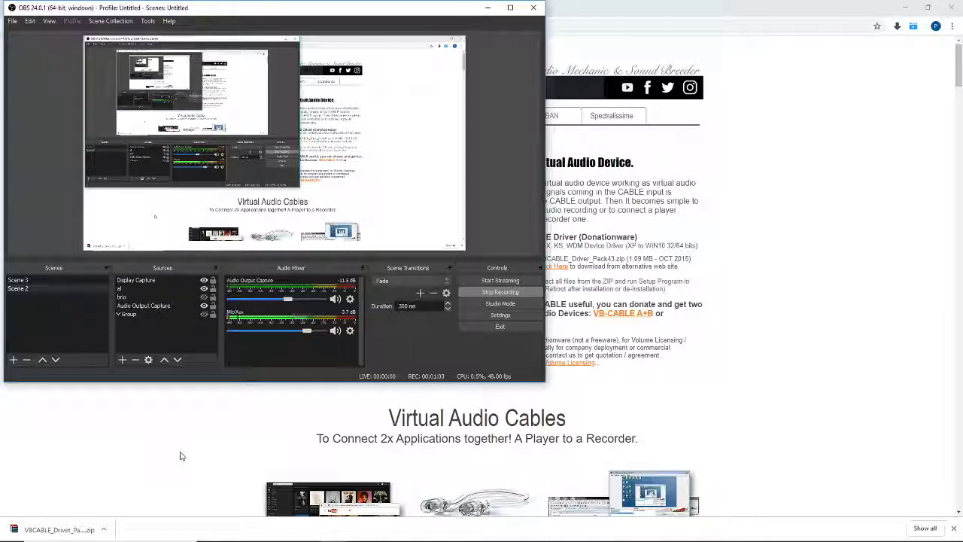
Bring the VB-Audio site forward and examine the VB-CABLE page's address, description and installation instructions
{"action": "left_click", "coordinate": [143, 420]}
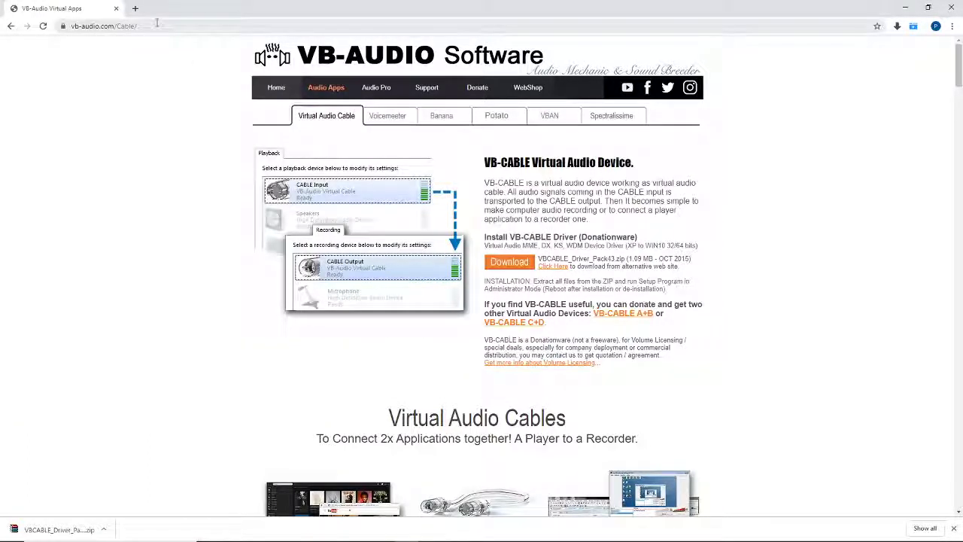
{"action": "left_click", "coordinate": [150, 27]}
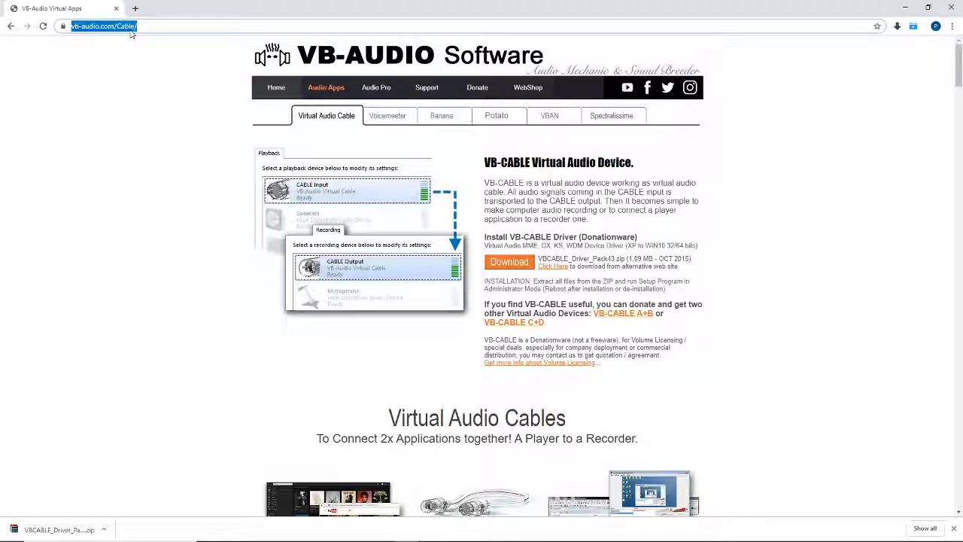
{"action": "left_click", "coordinate": [212, 208]}
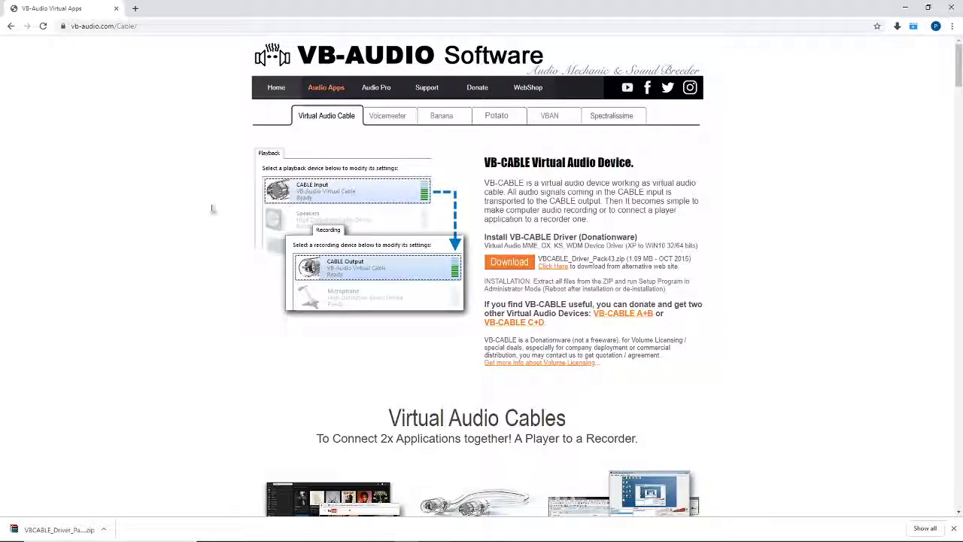
{"action": "left_click_drag", "start_coordinate": [486, 182], "coordinate": [645, 228]}
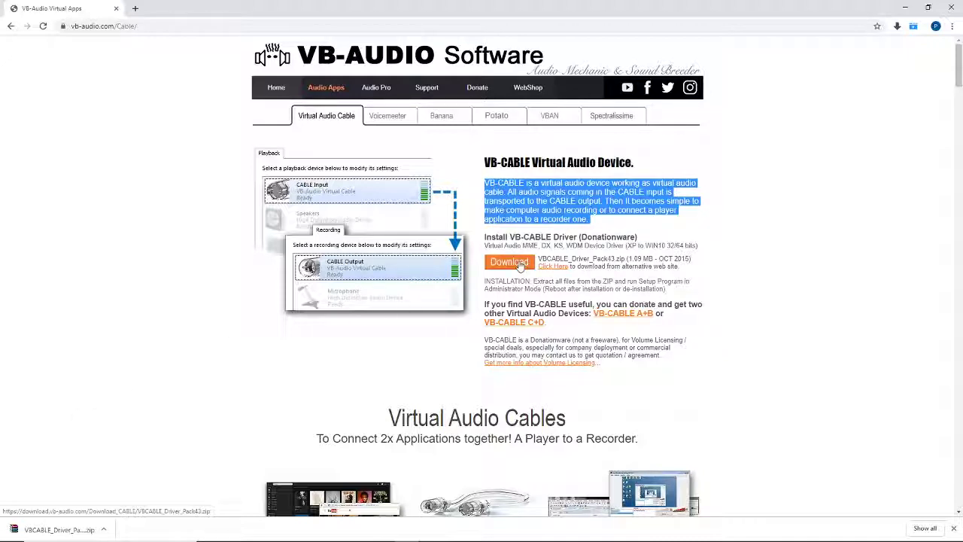
{"action": "left_click_drag", "start_coordinate": [535, 281], "coordinate": [663, 289]}
{"action": "left_click_drag", "start_coordinate": [533, 281], "coordinate": [690, 300]}
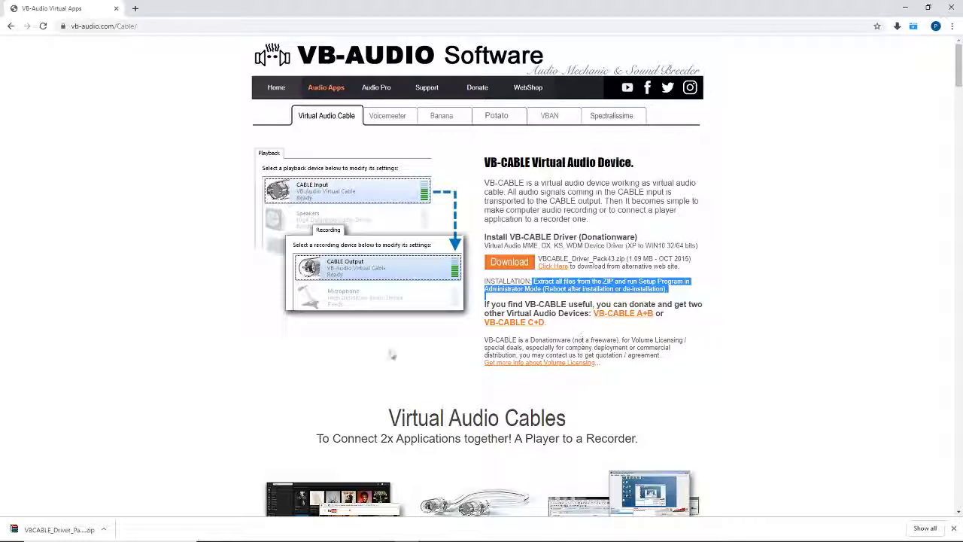
Open the downloaded VBCABLE_Driver_Pack43.zip archive and move its window so the full file list fits on screen
{"action": "left_click", "coordinate": [34, 530]}
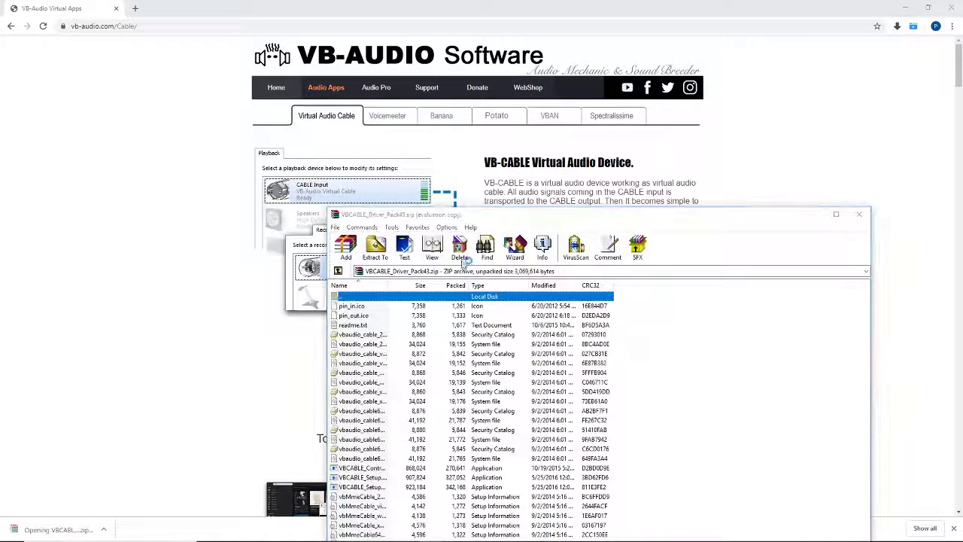
{"action": "left_click", "coordinate": [389, 263]}
{"action": "key", "text": "Return"}
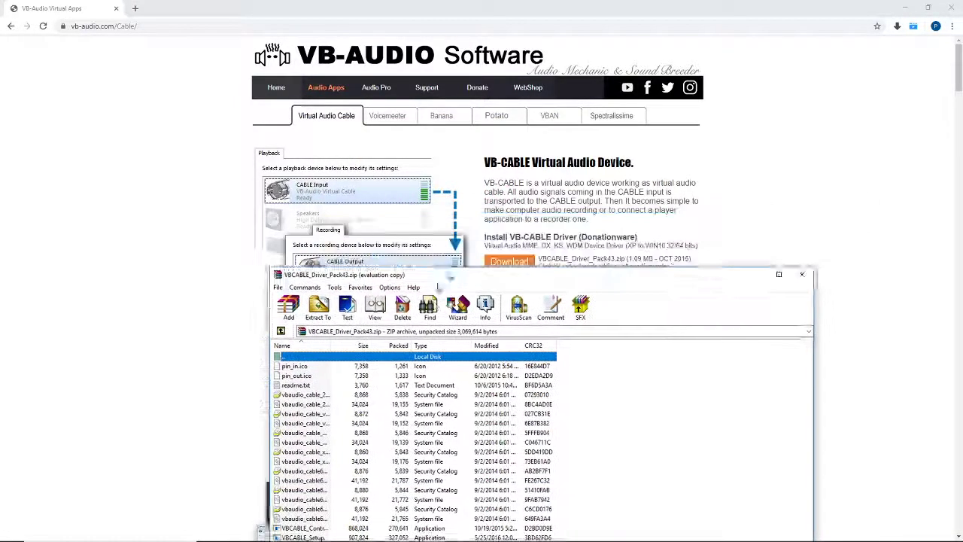
{"action": "left_click_drag", "start_coordinate": [449, 277], "coordinate": [384, 456]}
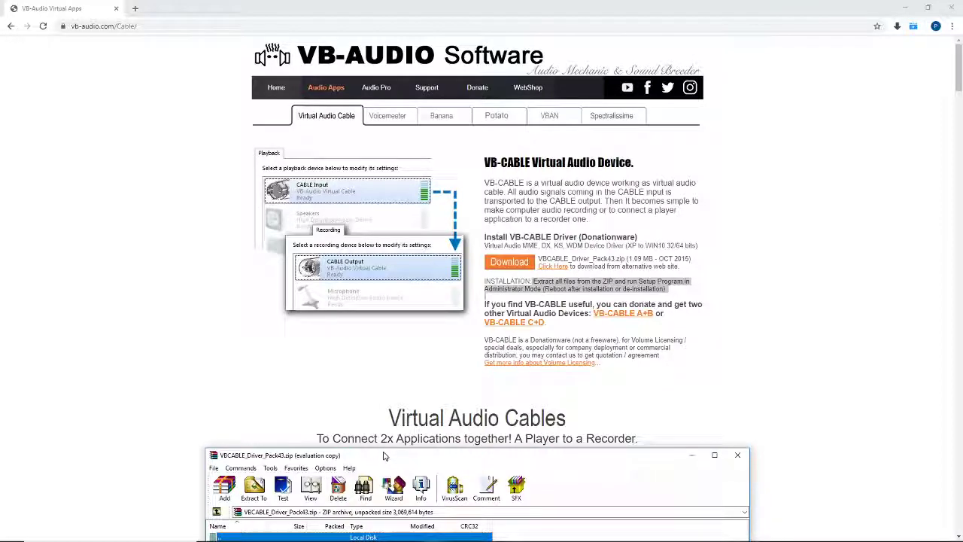
{"action": "left_click_drag", "start_coordinate": [384, 456], "coordinate": [398, 135]}
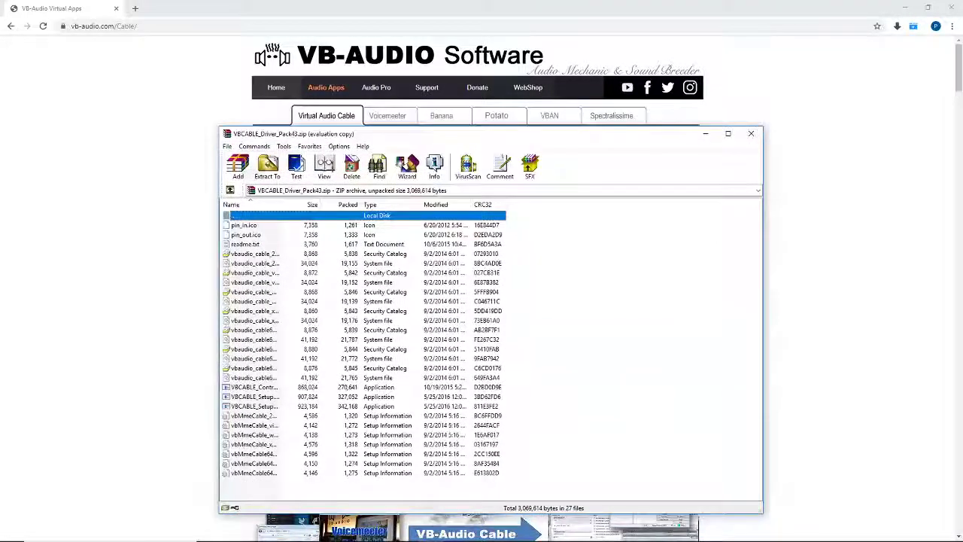
Extract the archive to the Downloads\VBCABLE_Driver_Pack43 folder with its files displayed in Explorer, and close the archive
{"action": "left_click", "coordinate": [297, 167]}
{"action": "left_click", "coordinate": [549, 254]}
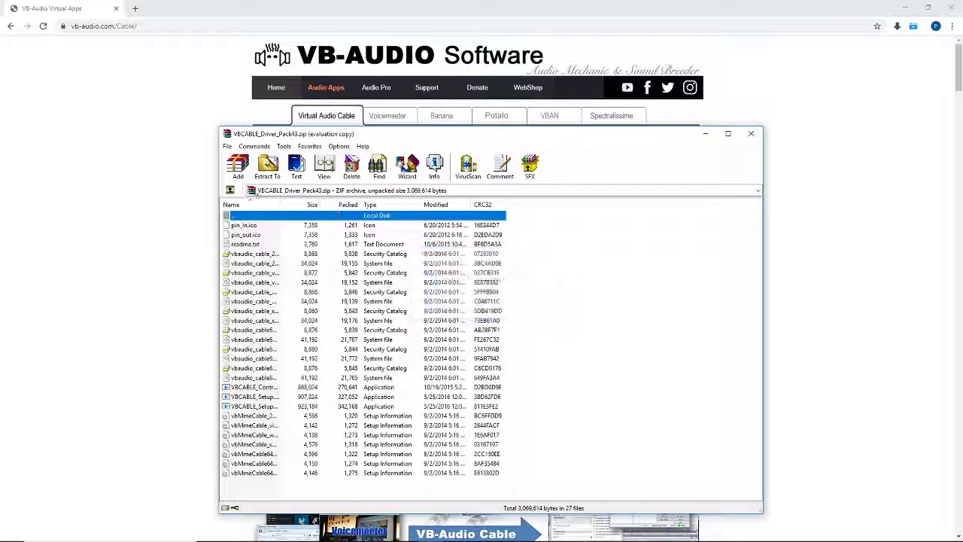
{"action": "left_click", "coordinate": [267, 166]}
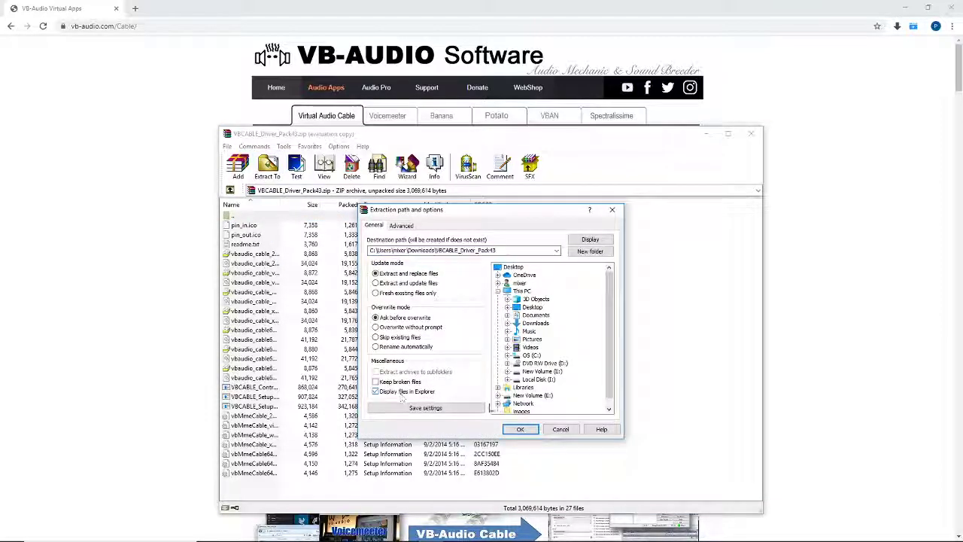
{"action": "left_click", "coordinate": [520, 429]}
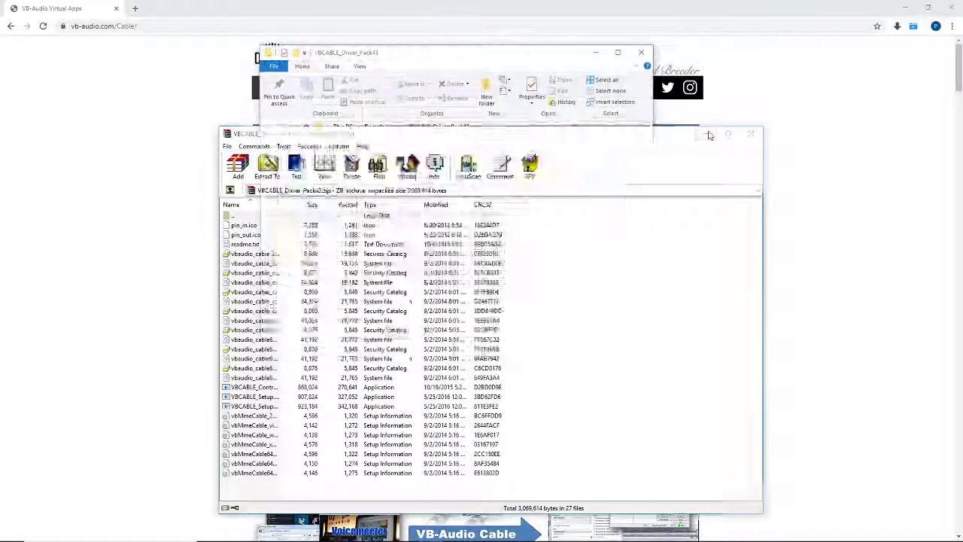
{"action": "left_click", "coordinate": [751, 134]}
Run VBCABLE_Setup_x64 as administrator to install the virtual cable driver, and close the browser when finished
{"action": "scroll", "coordinate": [371, 181], "scroll_direction": "down", "scroll_amount": 3}
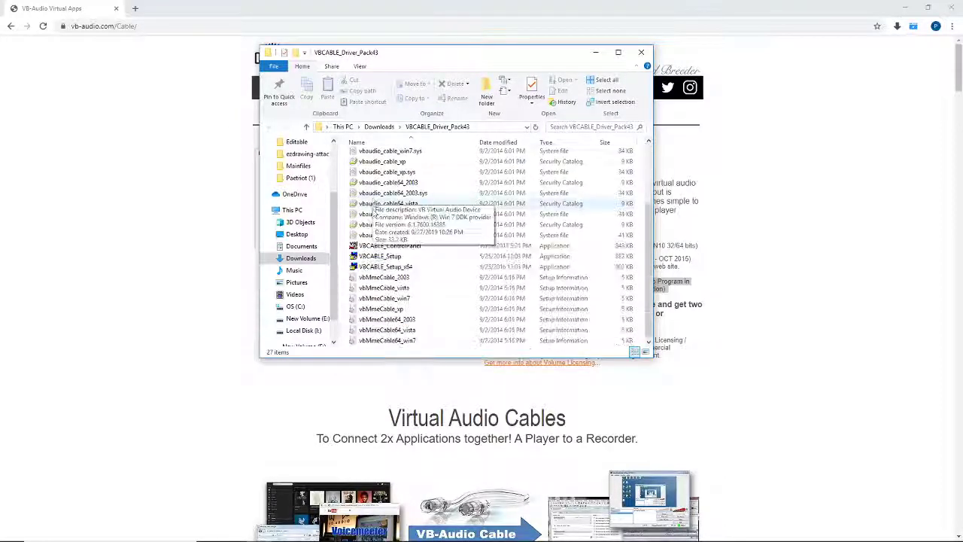
{"action": "left_click", "coordinate": [407, 267]}
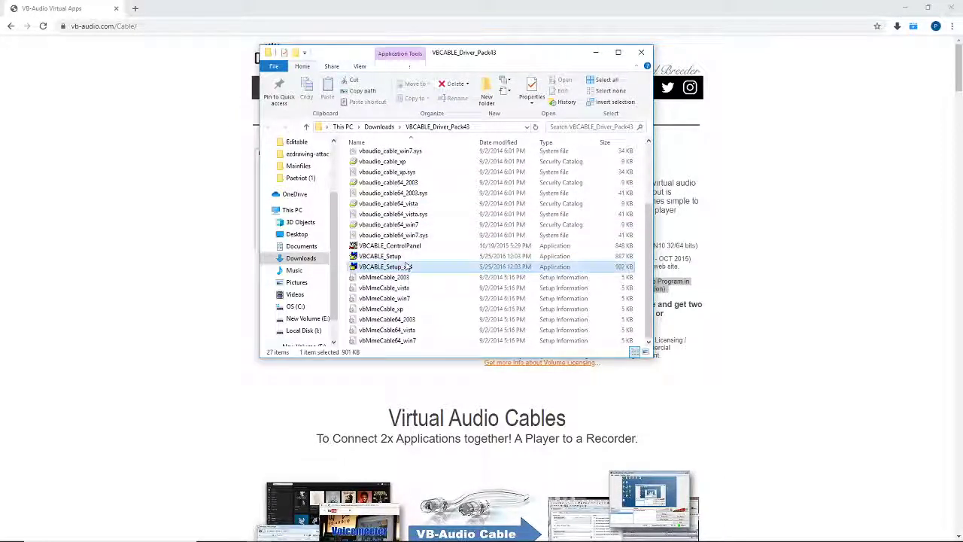
{"action": "right_click", "coordinate": [402, 266]}
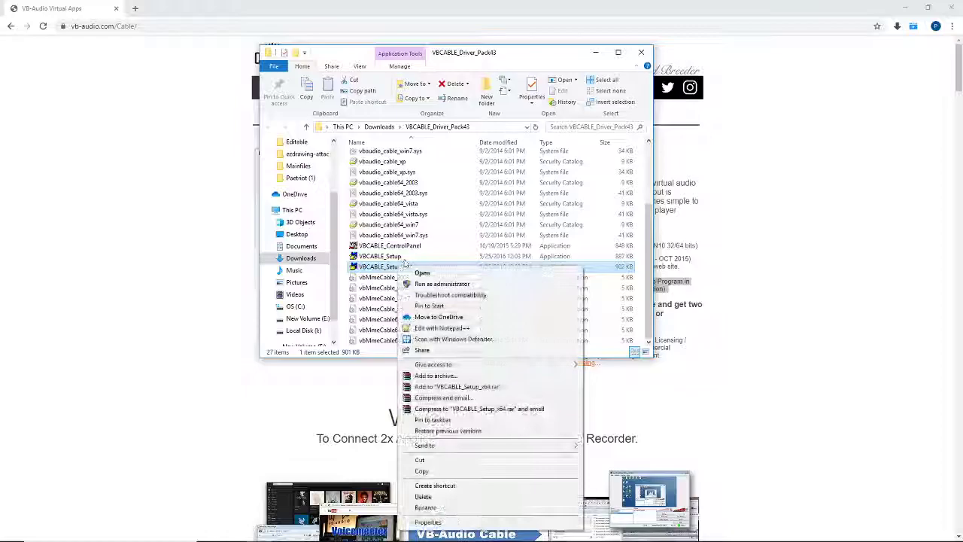
{"action": "left_click", "coordinate": [437, 284]}
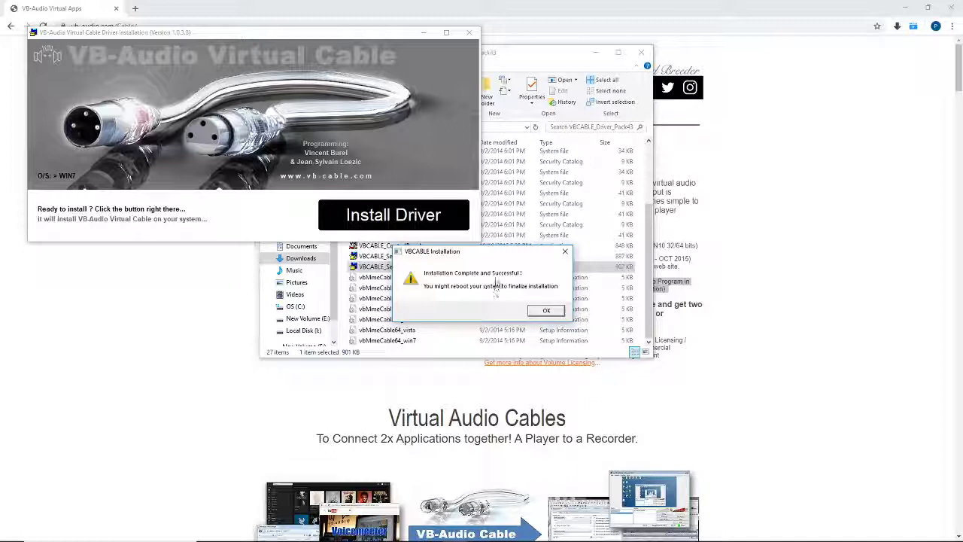
{"action": "left_click", "coordinate": [548, 312]}
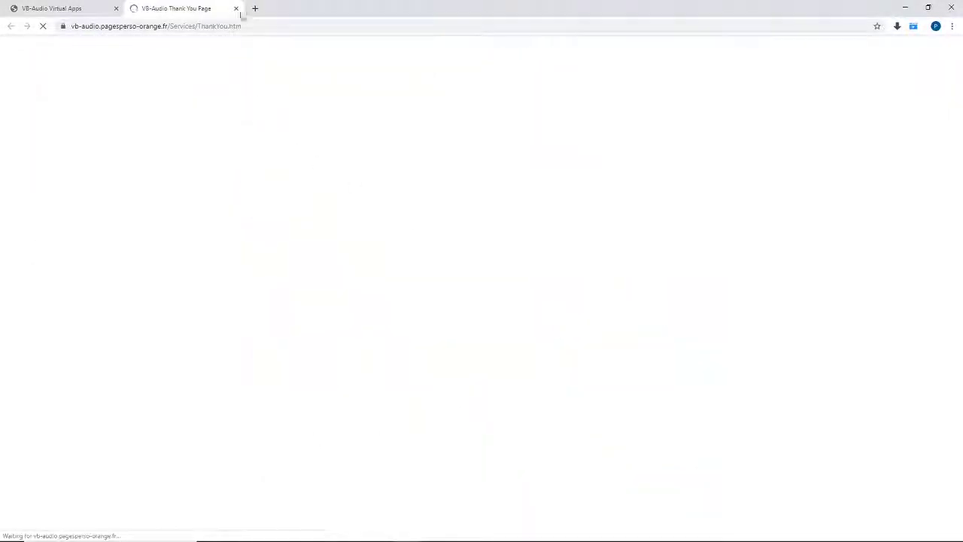
{"action": "left_click", "coordinate": [952, 7]}
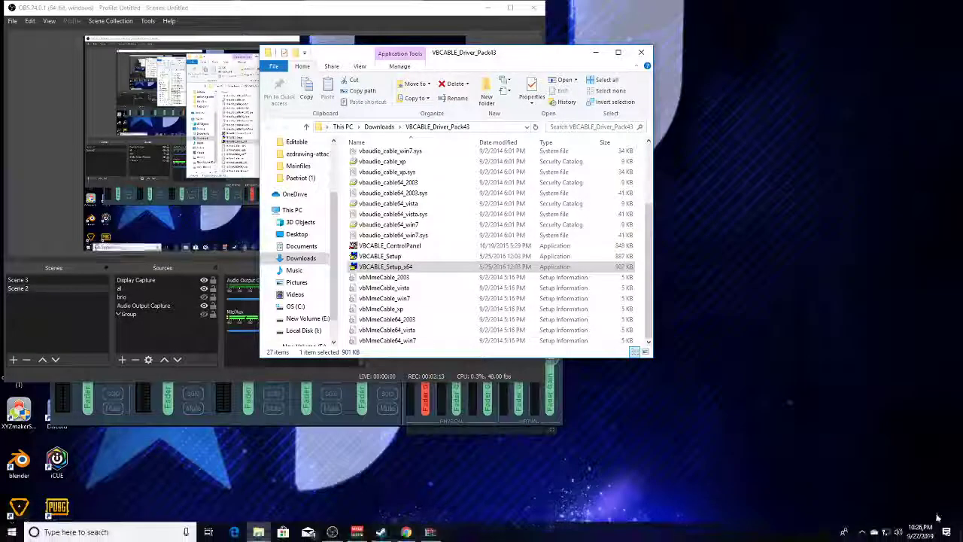
Open the Windows Sound settings and select CABLE Input in the list of playback devices
{"action": "left_click", "coordinate": [903, 532]}
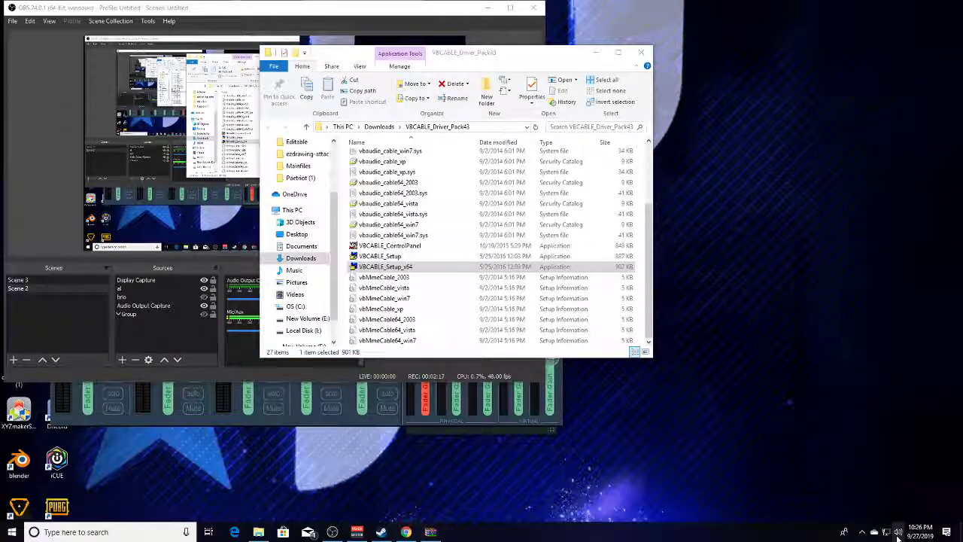
{"action": "right_click", "coordinate": [898, 532]}
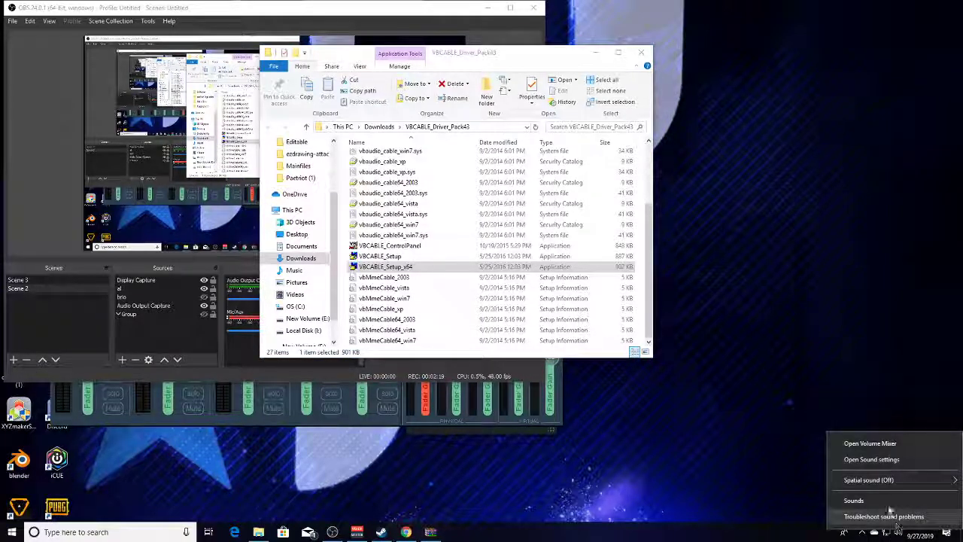
{"action": "left_click", "coordinate": [891, 501]}
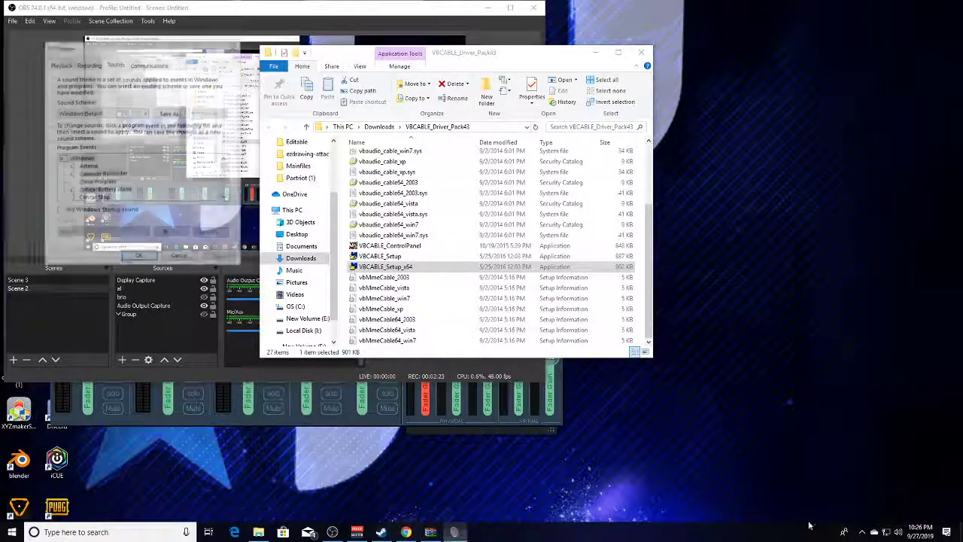
{"action": "left_click", "coordinate": [62, 67]}
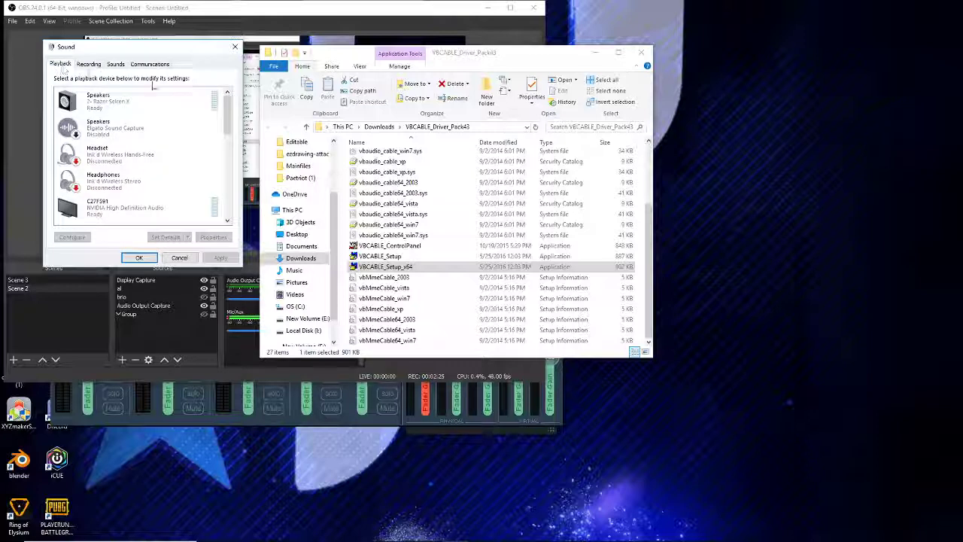
{"action": "left_click_drag", "start_coordinate": [228, 113], "coordinate": [232, 194]}
{"action": "left_click", "coordinate": [181, 141]}
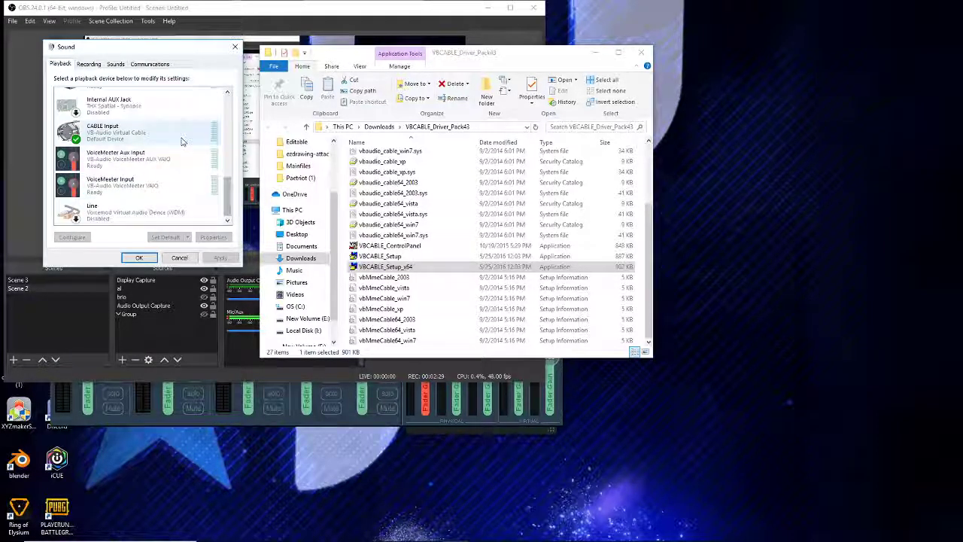
{"action": "left_click", "coordinate": [181, 141]}
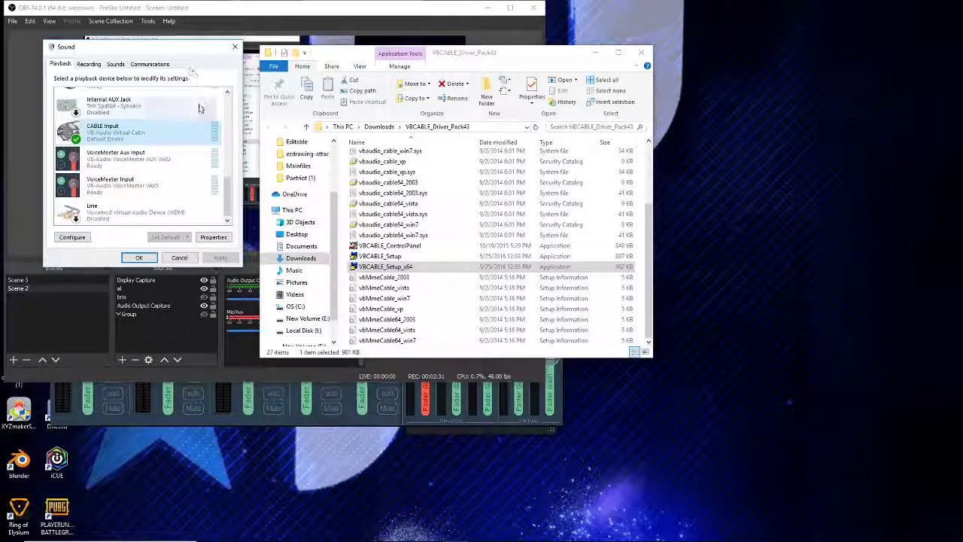
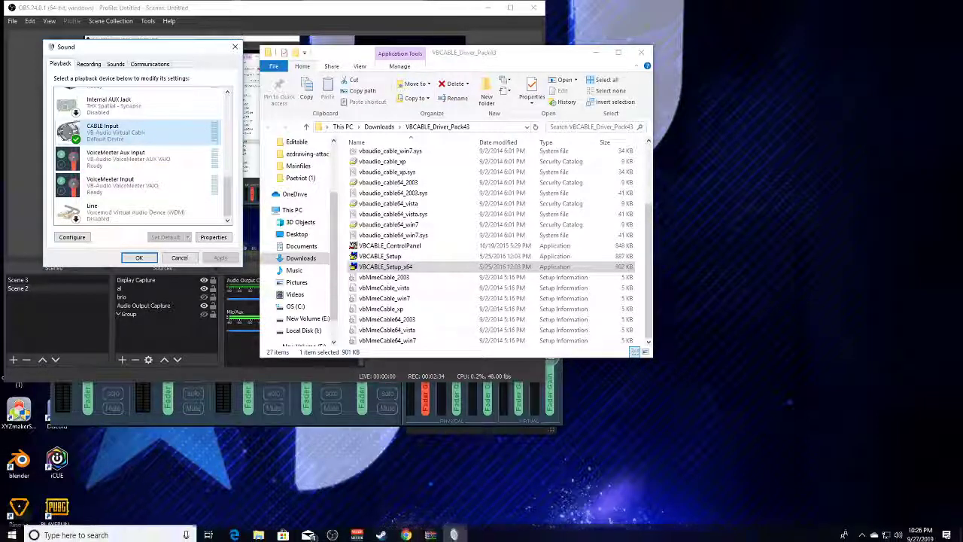
Bring Voicemeeter Banana forward beside the Sound settings and set VoiceMeeter Input as the default playback device
{"action": "left_click", "coordinate": [260, 426]}
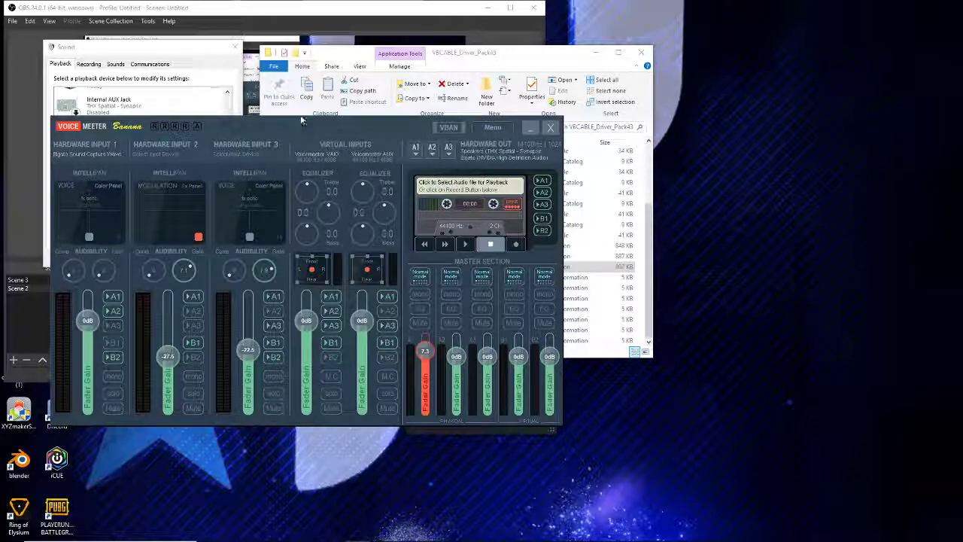
{"action": "left_click_drag", "start_coordinate": [183, 126], "coordinate": [381, 162]}
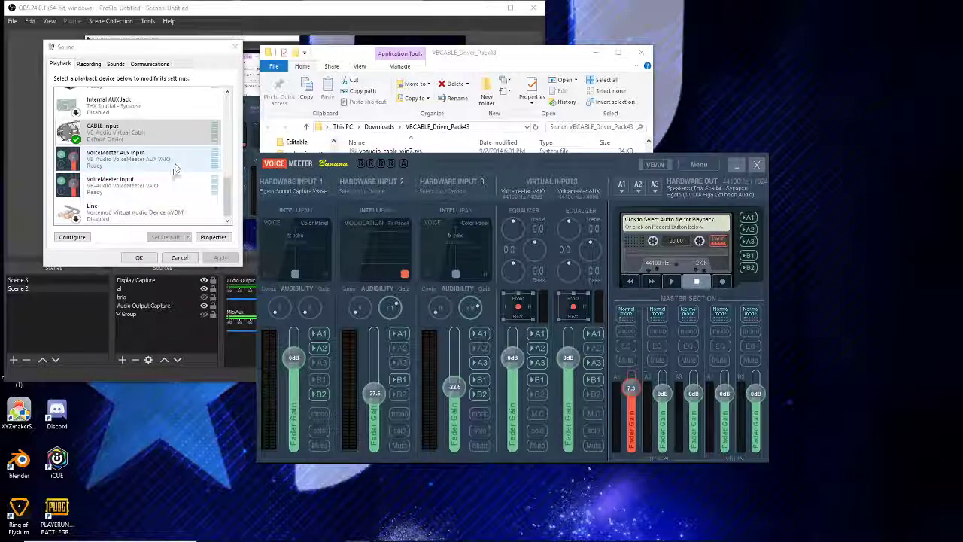
{"action": "left_click", "coordinate": [129, 185]}
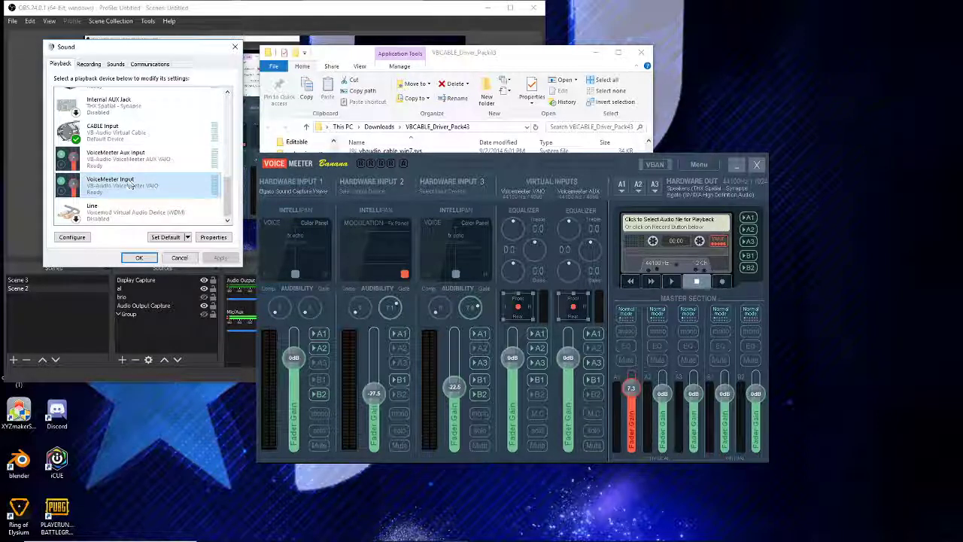
{"action": "left_click", "coordinate": [163, 237]}
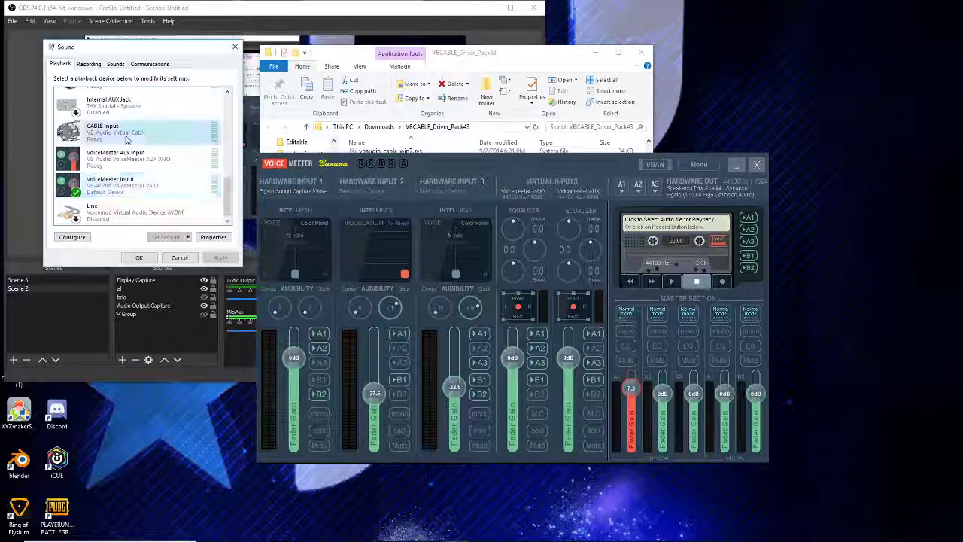
Examine the recording devices, the CABLE Input playback device and the devices offered for Voicemeeter's Hardware Input 2
{"action": "left_click", "coordinate": [89, 64]}
{"action": "left_click_drag", "start_coordinate": [228, 113], "coordinate": [226, 194]}
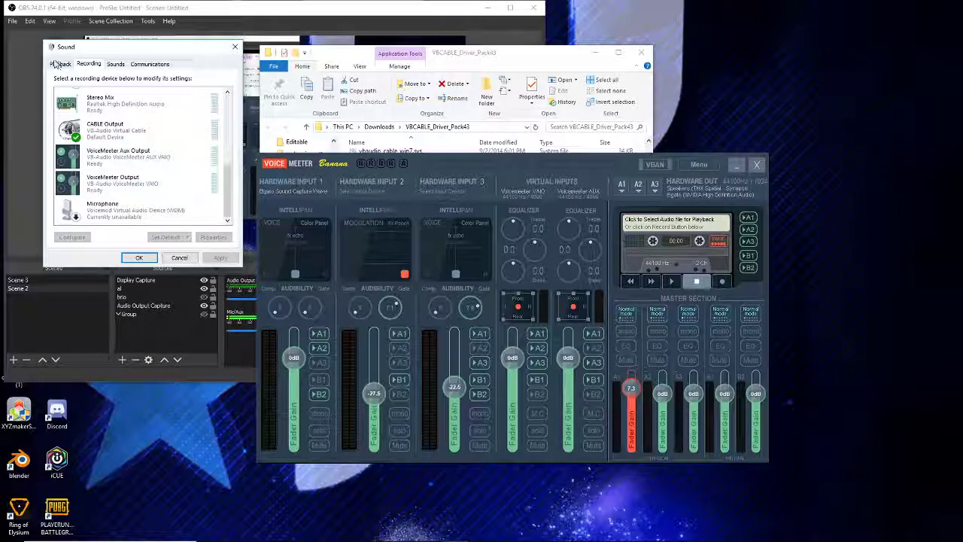
{"action": "left_click", "coordinate": [60, 65]}
{"action": "left_click", "coordinate": [109, 132]}
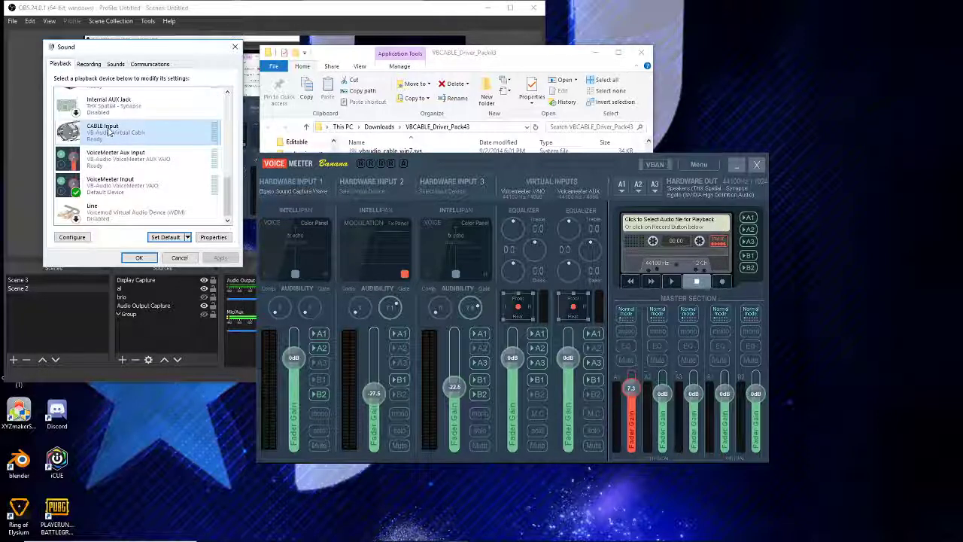
{"action": "left_click", "coordinate": [377, 187]}
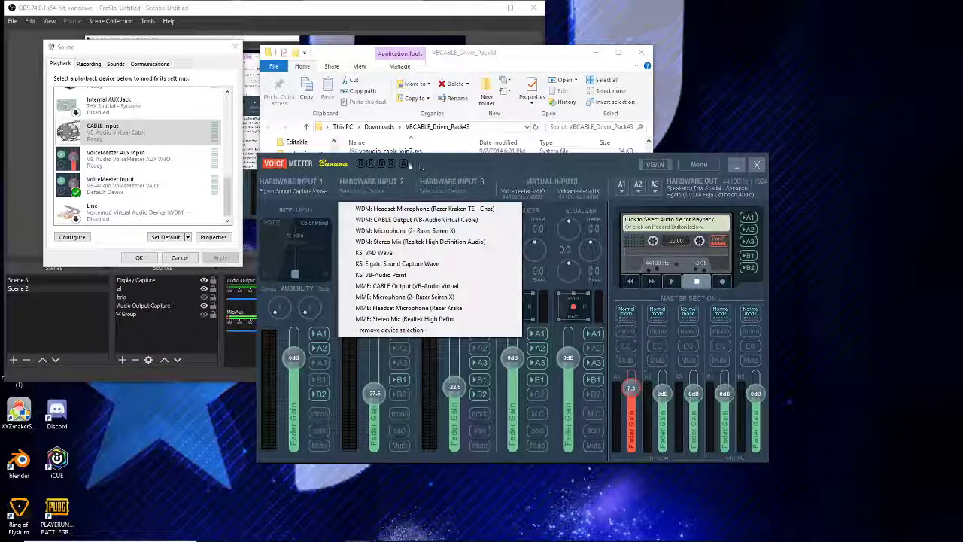
{"action": "left_click", "coordinate": [764, 158]}
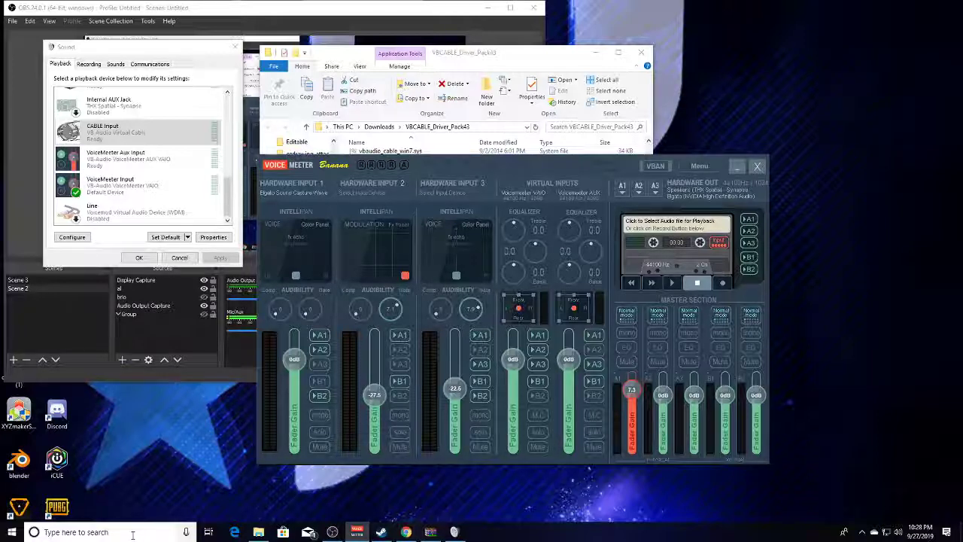
Search Windows for "xb" and launch the Xbox Console Companion app
{"action": "left_click", "coordinate": [132, 532]}
{"action": "type", "text": "xb"}
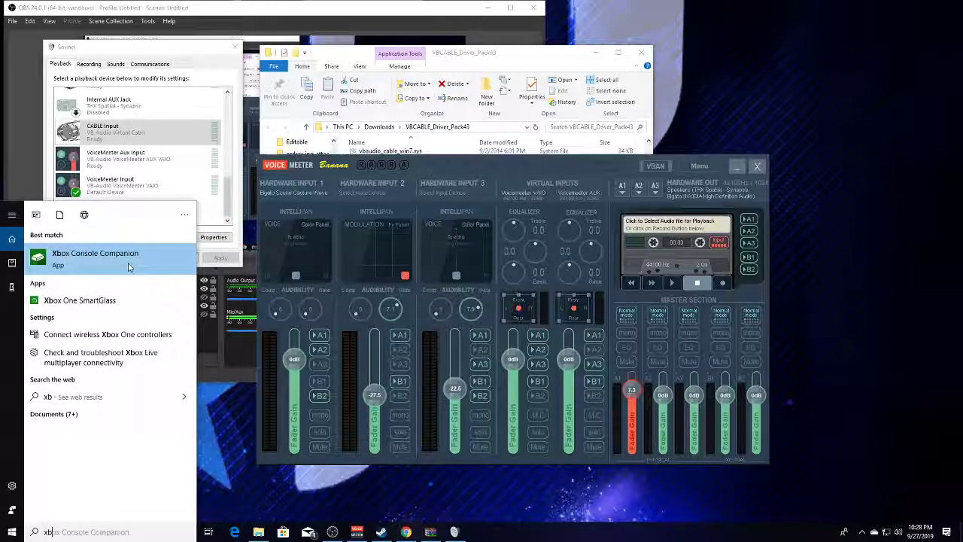
{"action": "left_click", "coordinate": [128, 263]}
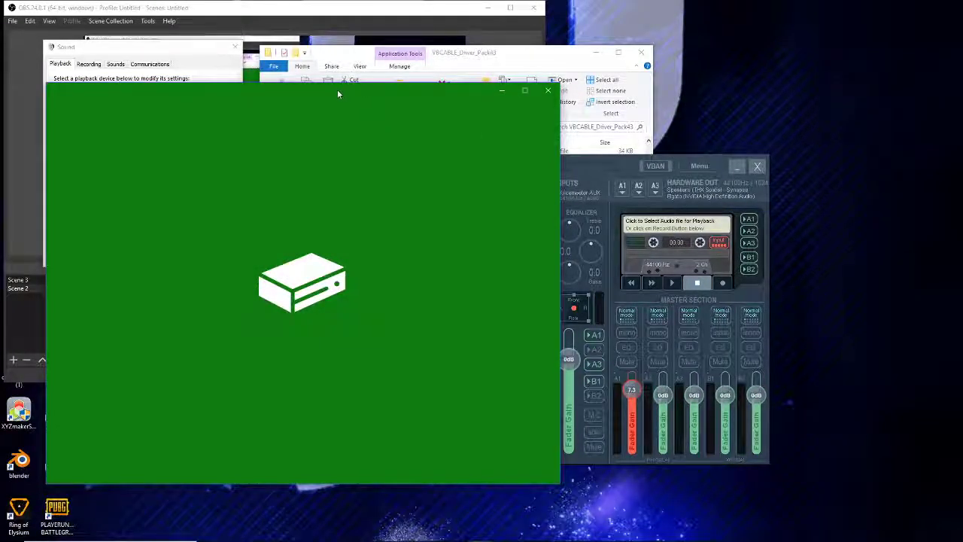
Move the Xbox Console Companion window clear of the Sound dialog and look through the online friends list
{"action": "left_click_drag", "start_coordinate": [338, 90], "coordinate": [653, 60]}
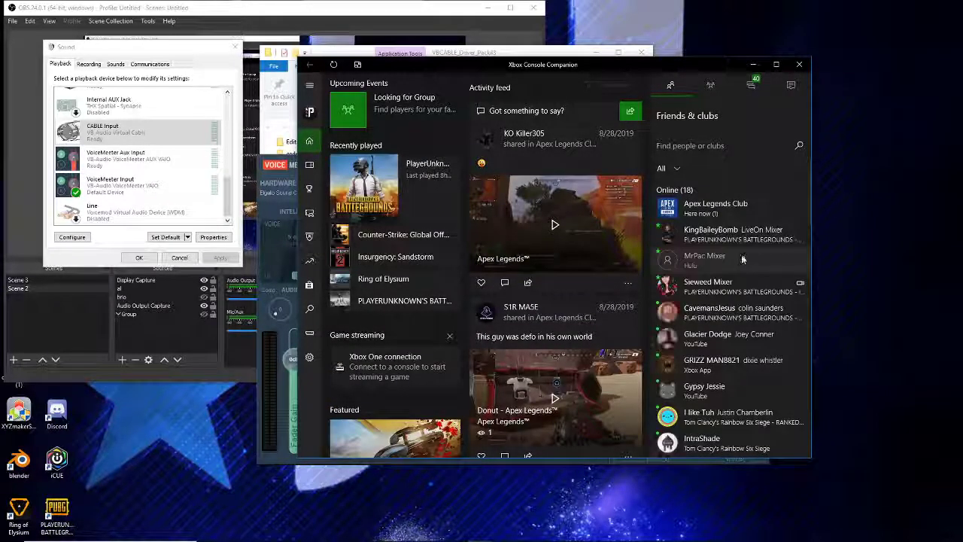
{"action": "scroll", "coordinate": [769, 385], "scroll_direction": "down", "scroll_amount": 1}
{"action": "scroll", "coordinate": [770, 387], "scroll_direction": "down", "scroll_amount": 5}
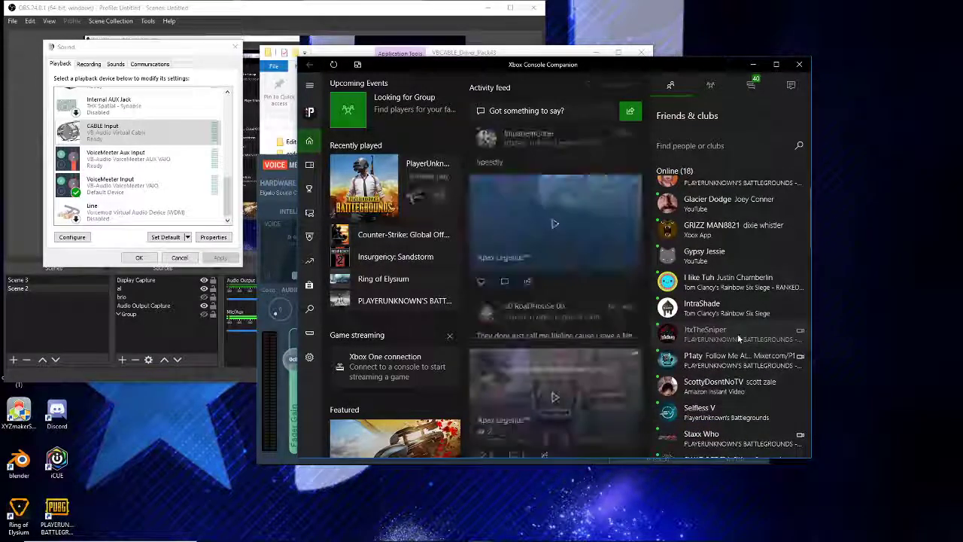
{"action": "scroll", "coordinate": [754, 308], "scroll_direction": "down", "scroll_amount": 1}
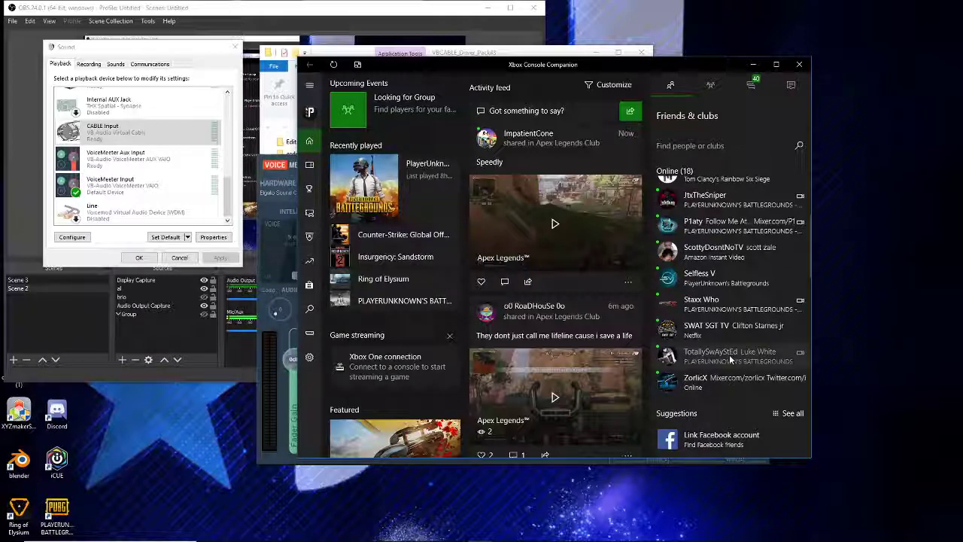
{"action": "scroll", "coordinate": [729, 354], "scroll_direction": "up", "scroll_amount": 1}
{"action": "scroll", "coordinate": [726, 361], "scroll_direction": "up", "scroll_amount": 5}
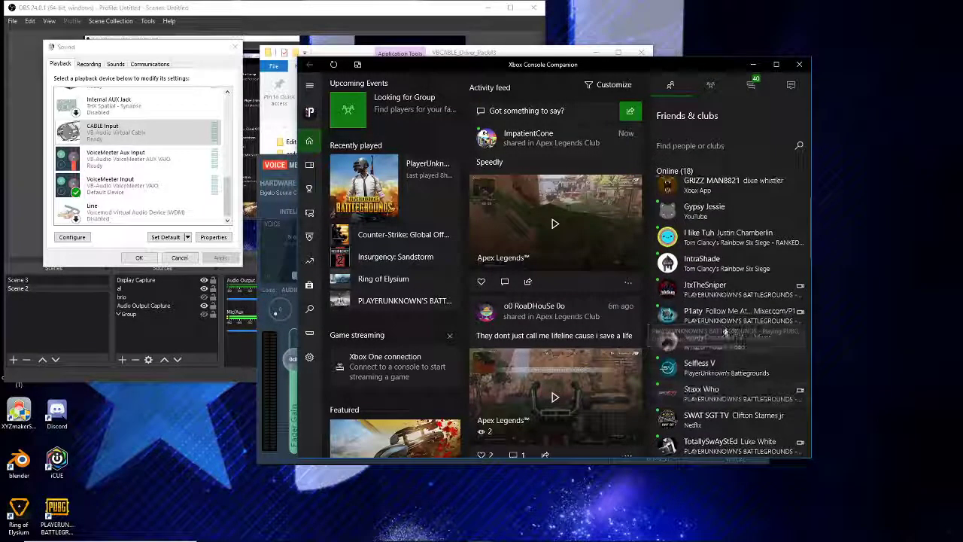
Show the Parties section and start a new party
{"action": "left_click", "coordinate": [710, 84]}
{"action": "left_click", "coordinate": [683, 156]}
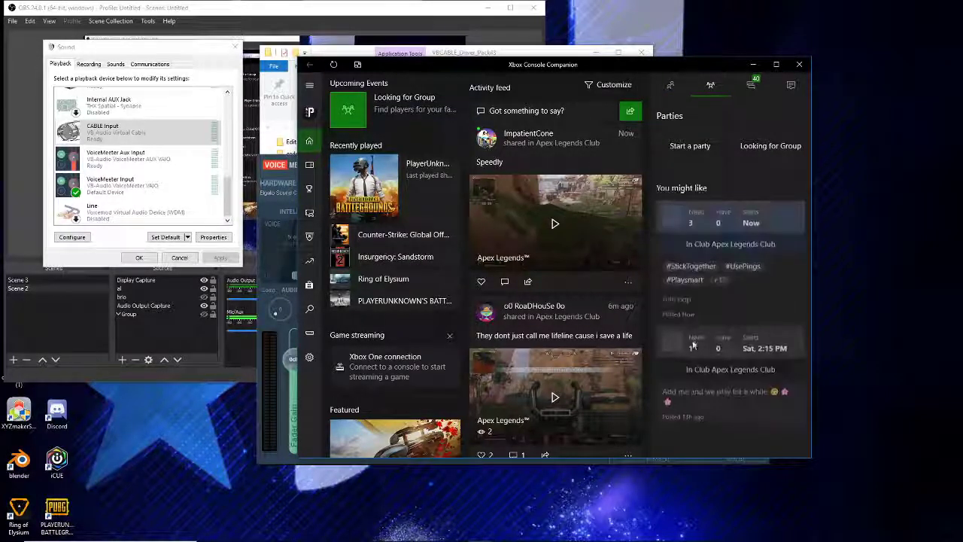
{"action": "left_click", "coordinate": [691, 147]}
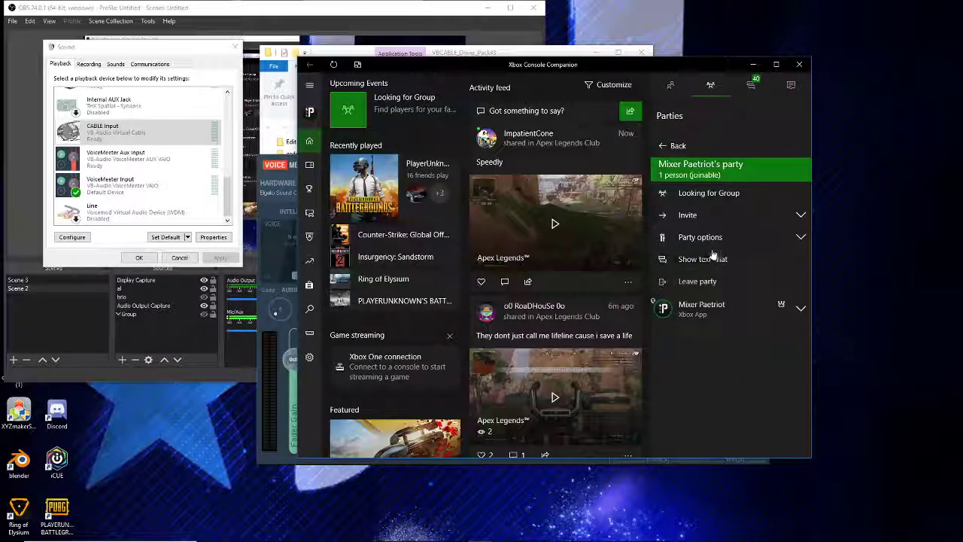
Open the party's audio device settings and set the party speaker to CABLE Input (VB-Audio Virtual Cable)
{"action": "left_click", "coordinate": [717, 236]}
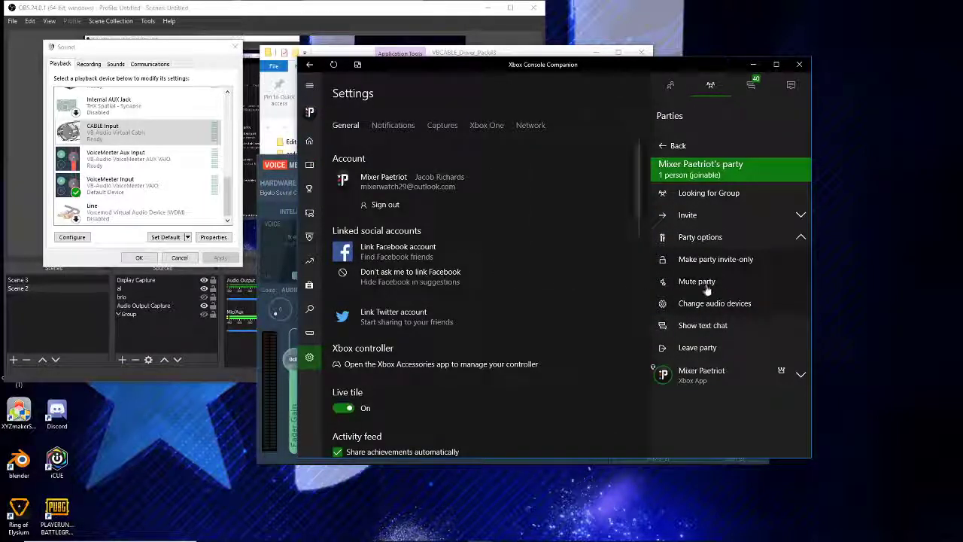
{"action": "left_click", "coordinate": [711, 239]}
{"action": "left_click", "coordinate": [711, 241]}
{"action": "left_click", "coordinate": [735, 305]}
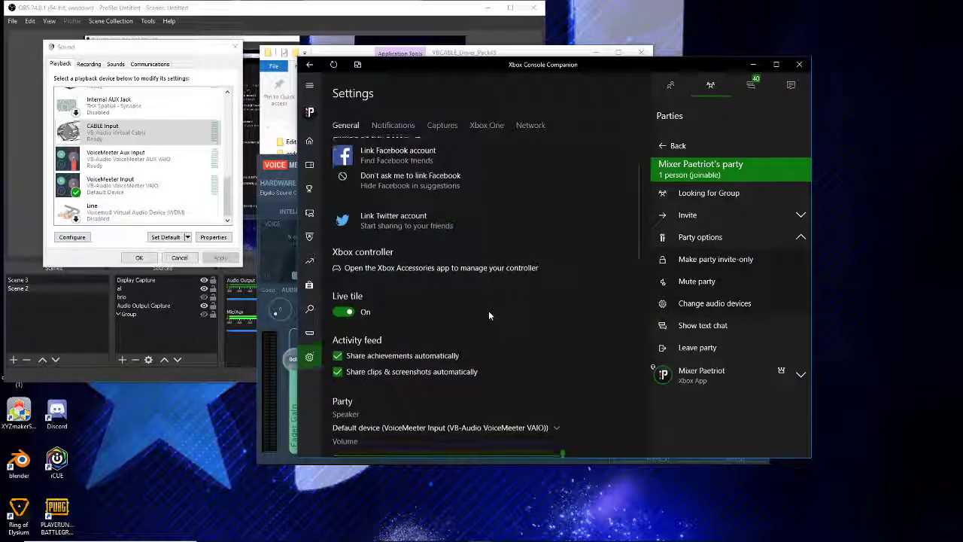
{"action": "scroll", "coordinate": [489, 315], "scroll_direction": "down", "scroll_amount": 3}
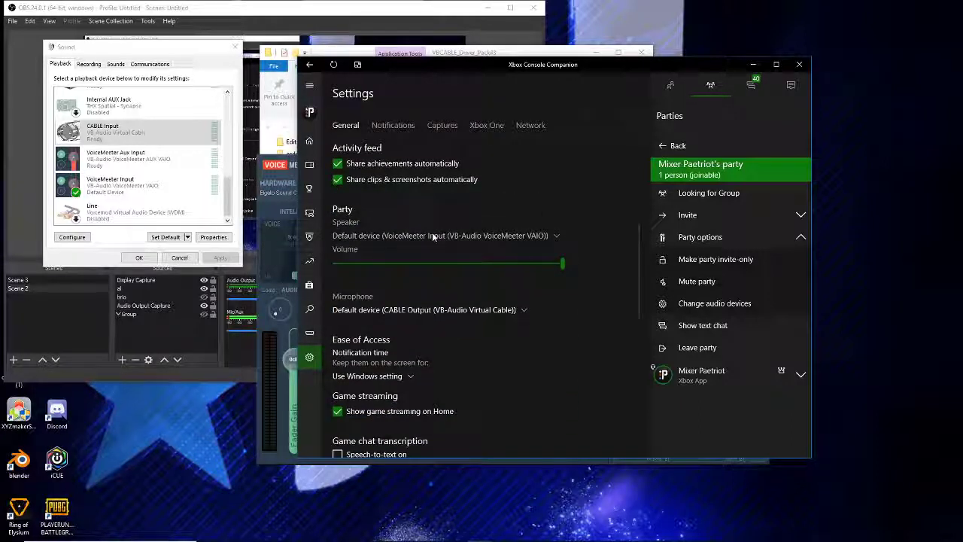
{"action": "left_click", "coordinate": [354, 235]}
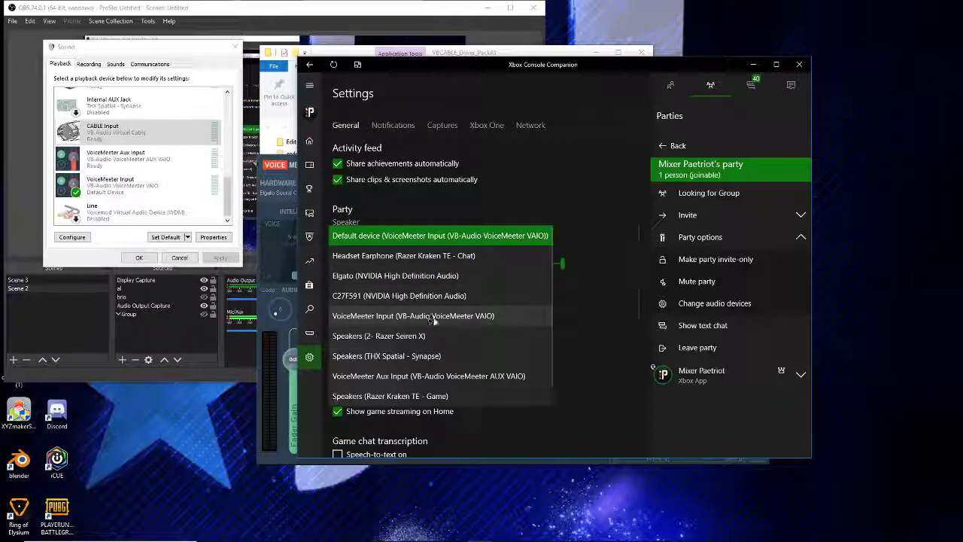
{"action": "scroll", "coordinate": [448, 376], "scroll_direction": "down", "scroll_amount": 1}
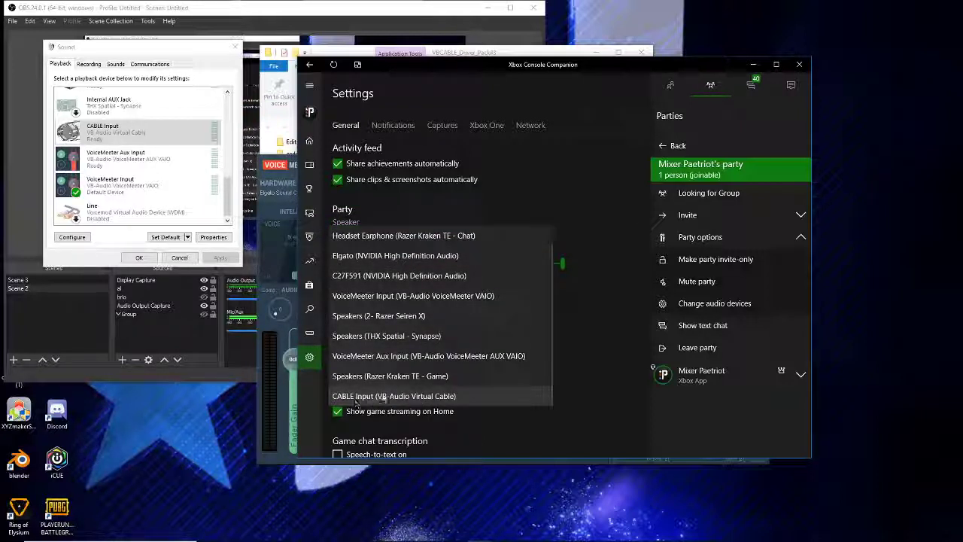
{"action": "left_click", "coordinate": [485, 397]}
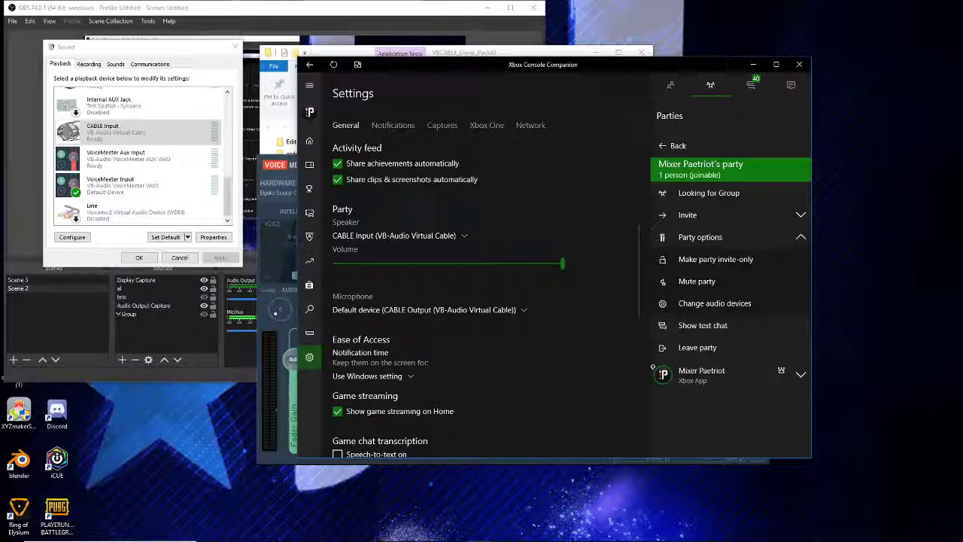
Switch to Voicemeeter Banana and assign the MME CABLE Output (VB-Audio Virtual Cable) device to Hardware Input 2
{"action": "left_click", "coordinate": [288, 456]}
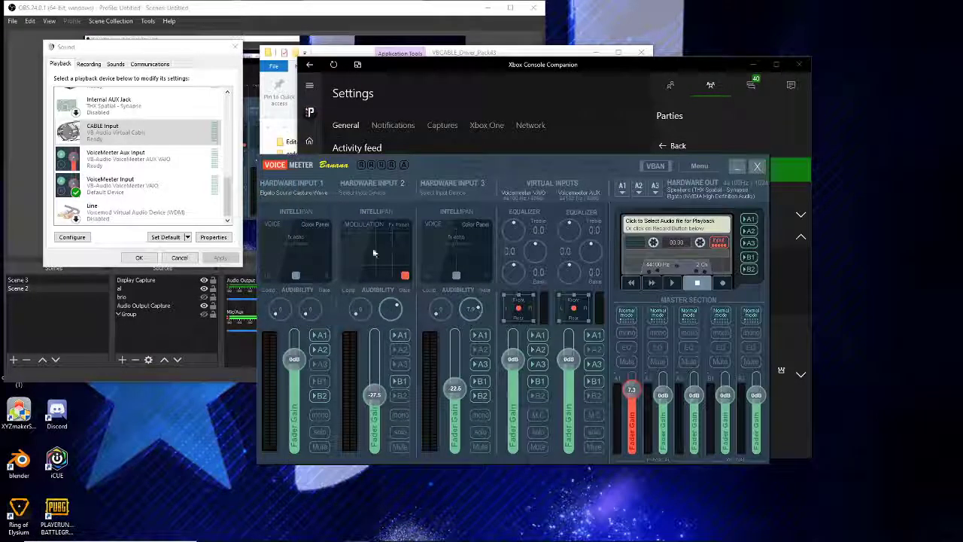
{"action": "left_click", "coordinate": [369, 186]}
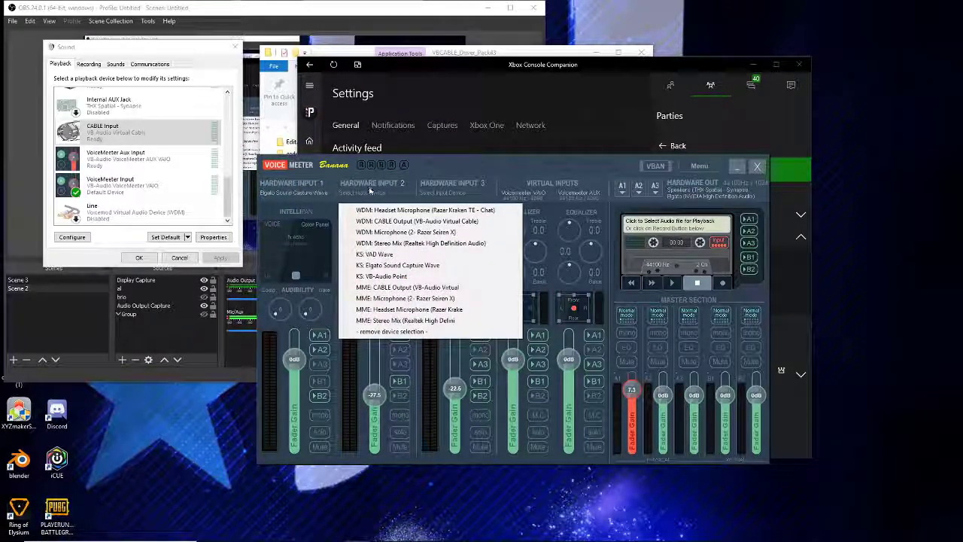
{"action": "left_click", "coordinate": [461, 289]}
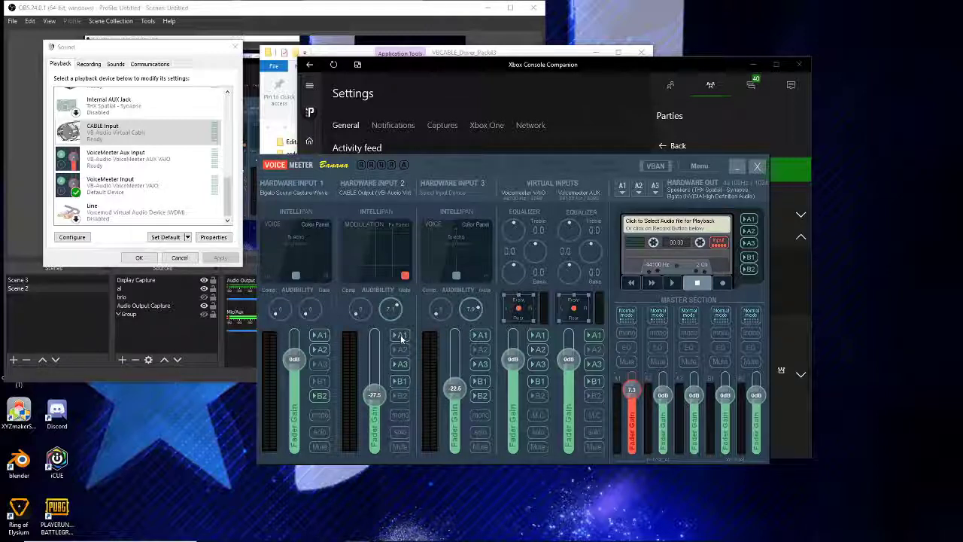
Assign WDM: CABLE Input (VB-Audio Virtual Cable) as Voicemeeter's A3 hardware output for the A3 routing of Hardware Input 2
{"action": "left_click", "coordinate": [401, 365]}
{"action": "left_click", "coordinate": [656, 187]}
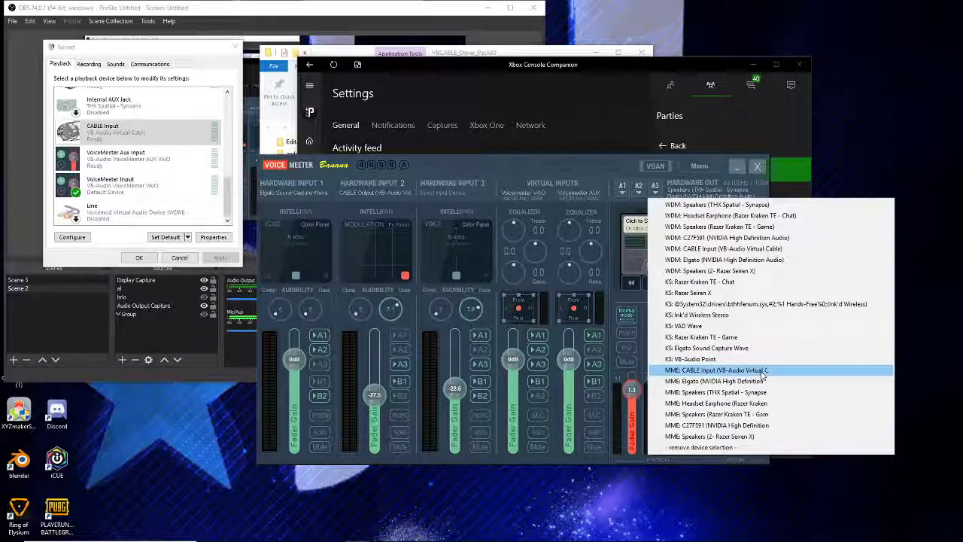
{"action": "left_click", "coordinate": [787, 249]}
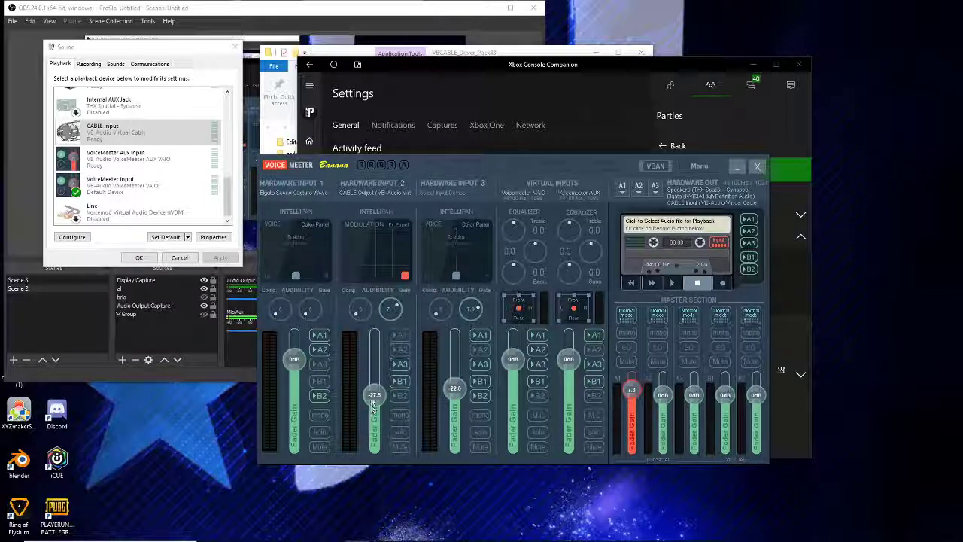
Return to Xbox Console Companion and find a player's profile by searching people and clubs for their gamertag
{"action": "left_click", "coordinate": [621, 65]}
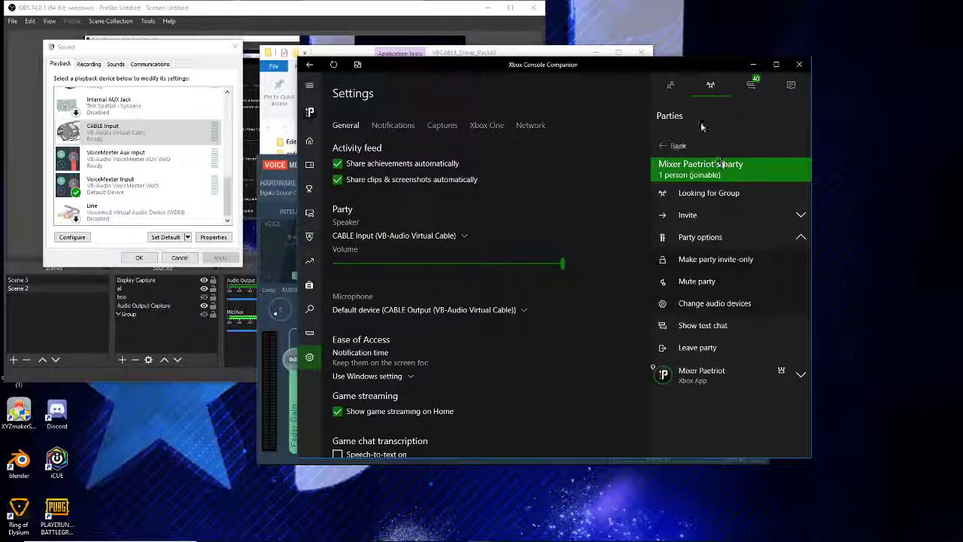
{"action": "left_click", "coordinate": [670, 87]}
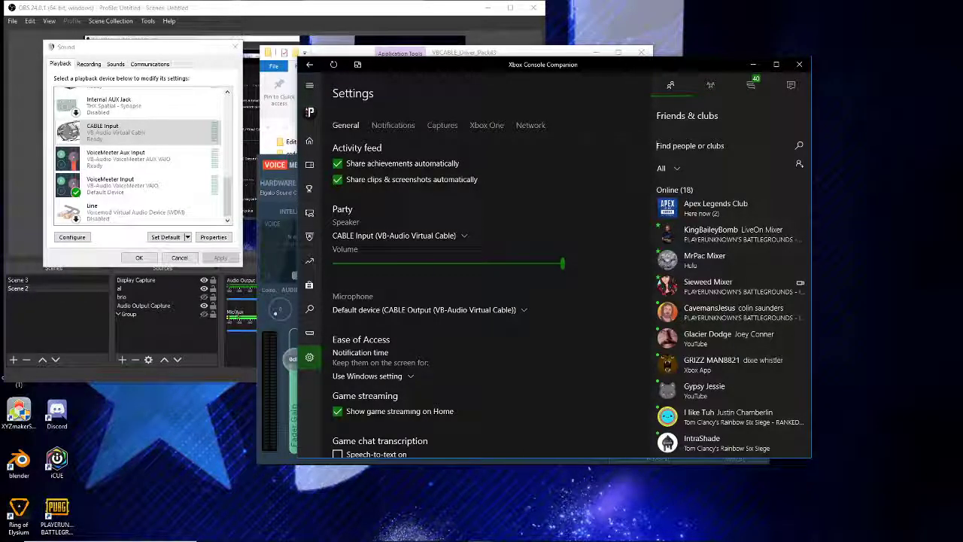
{"action": "left_click", "coordinate": [675, 145]}
{"action": "type", "text": "realgin"}
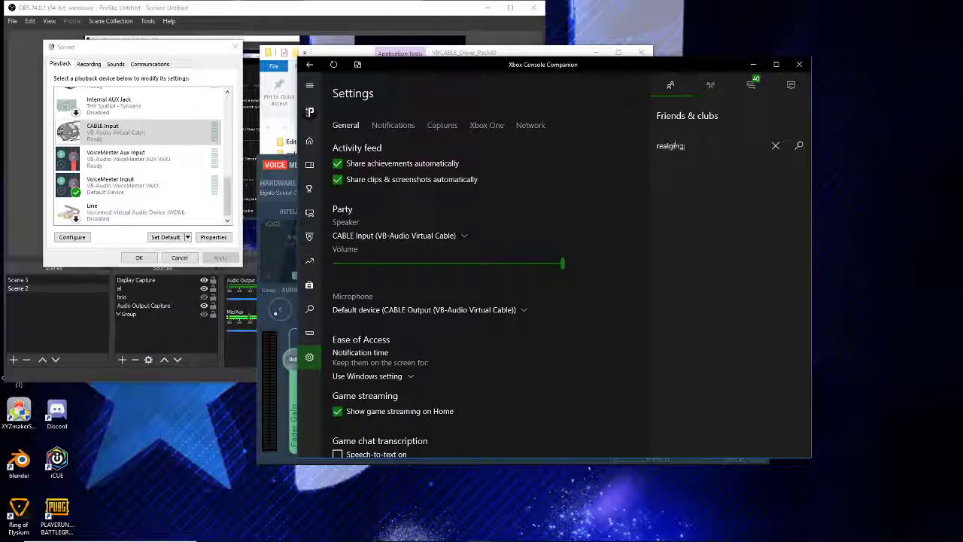
{"action": "type", "text": "gey"}
{"action": "key", "text": "Return"}
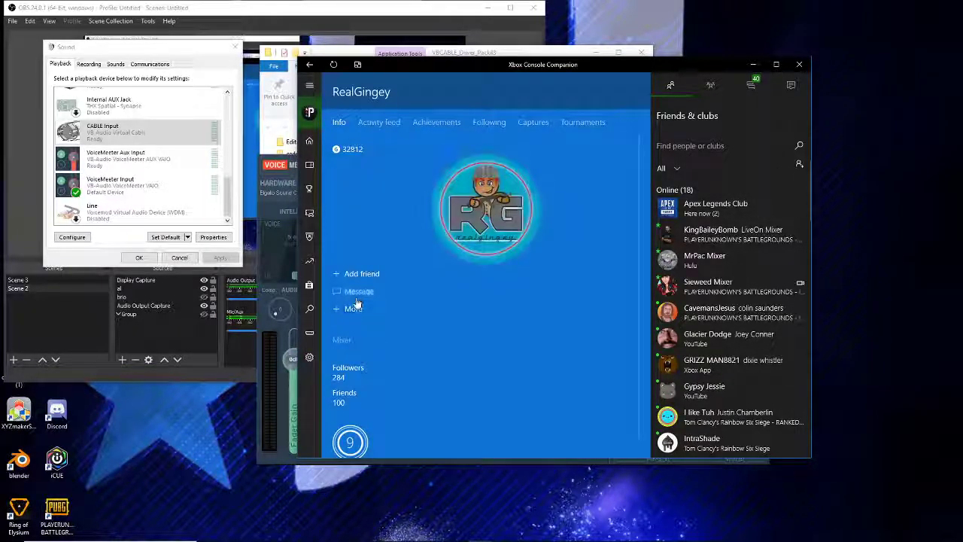
Invite the player whose profile is open to the party
{"action": "left_click", "coordinate": [356, 310]}
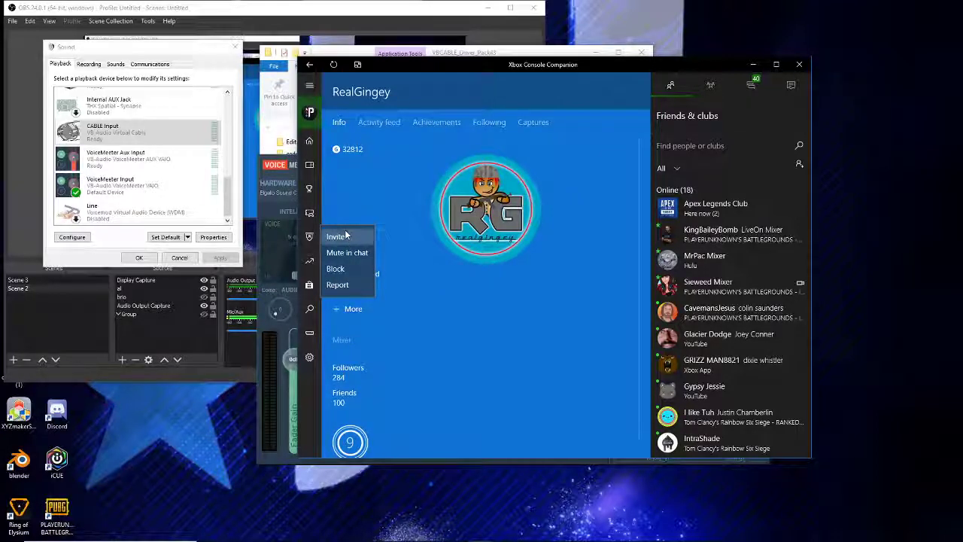
{"action": "left_click", "coordinate": [348, 237]}
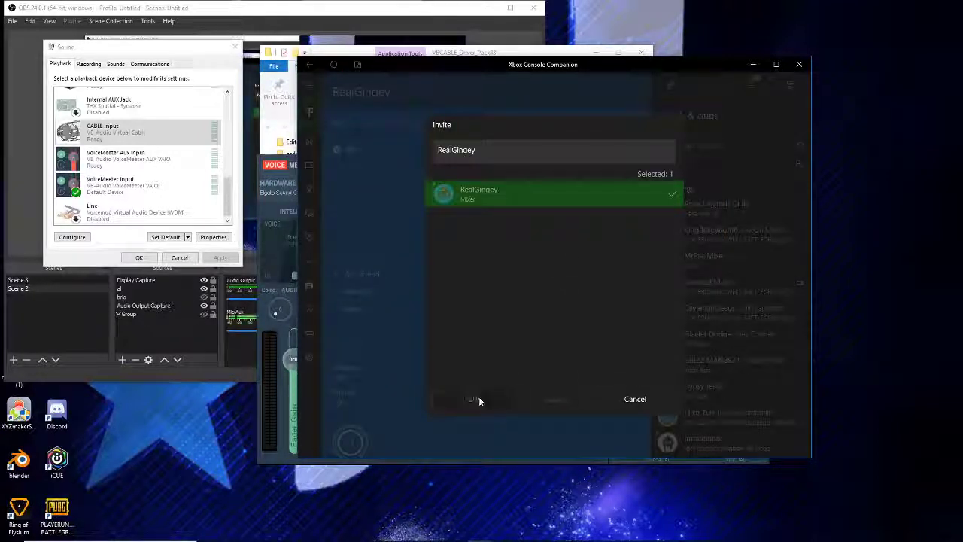
{"action": "left_click", "coordinate": [479, 399]}
{"action": "left_click", "coordinate": [573, 281]}
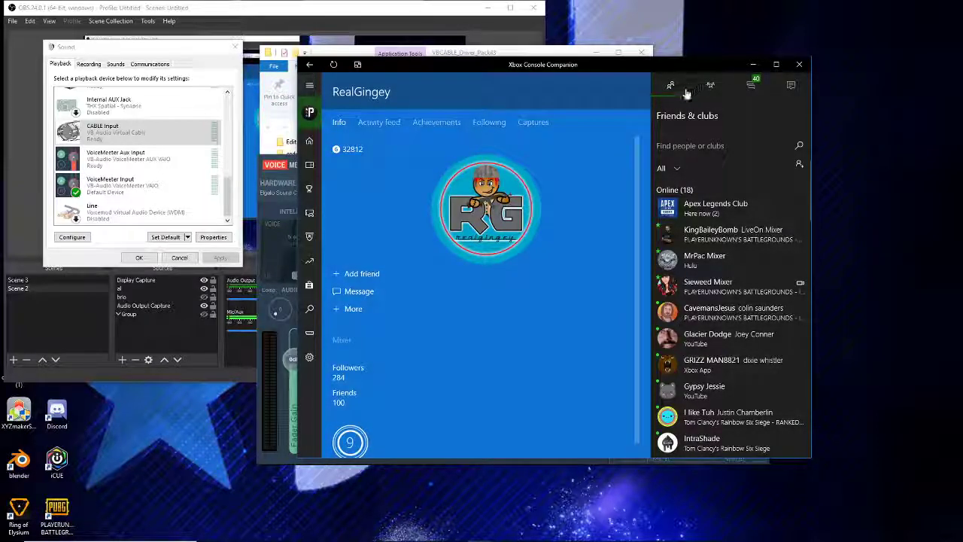
Reopen the party's audio device settings and set the party microphone to Microphone (2- Razer Seiren X)
{"action": "left_click", "coordinate": [711, 85]}
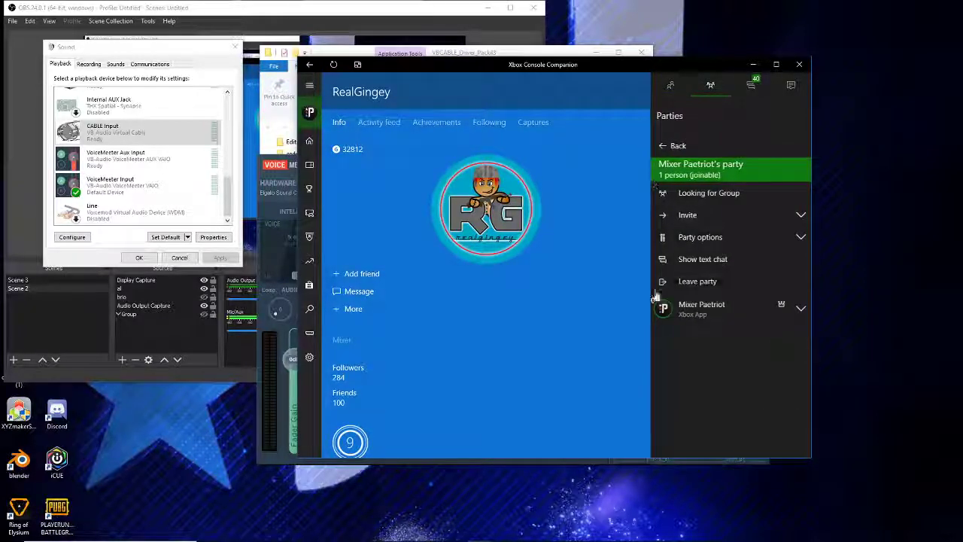
{"action": "left_click", "coordinate": [704, 237]}
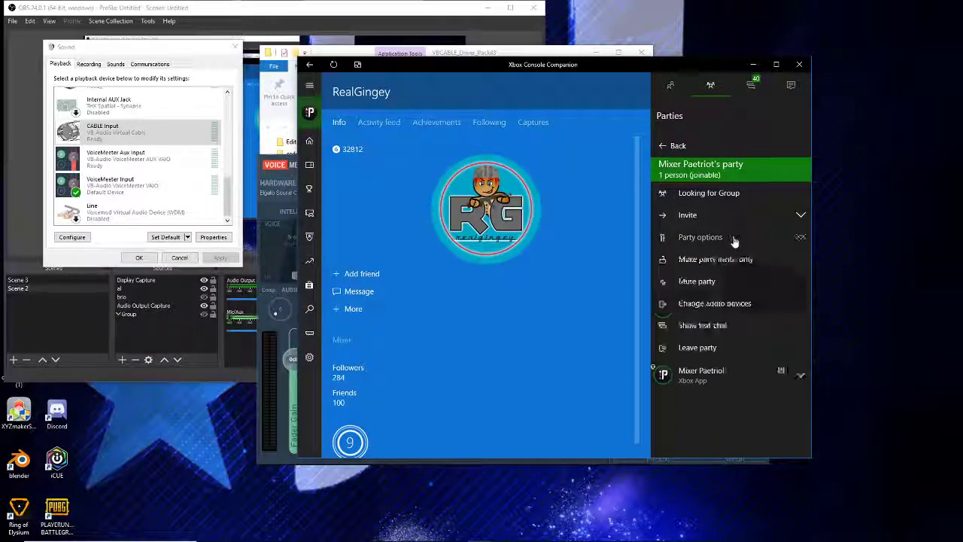
{"action": "left_click", "coordinate": [678, 304]}
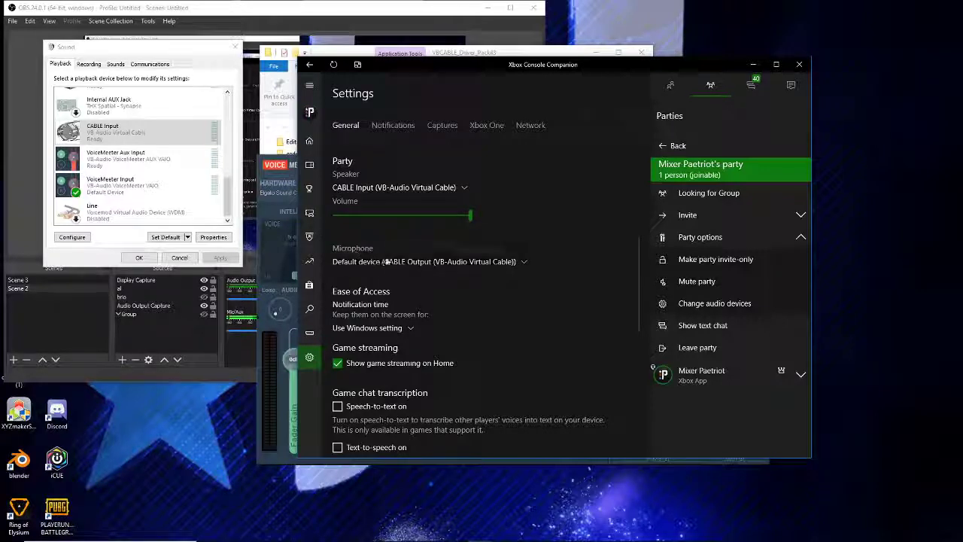
{"action": "left_click", "coordinate": [435, 262]}
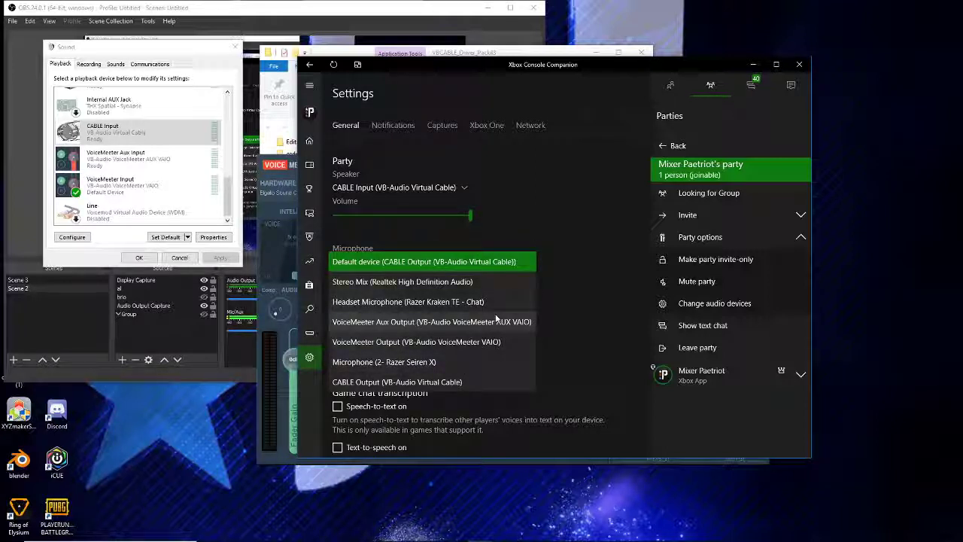
{"action": "left_click", "coordinate": [476, 361]}
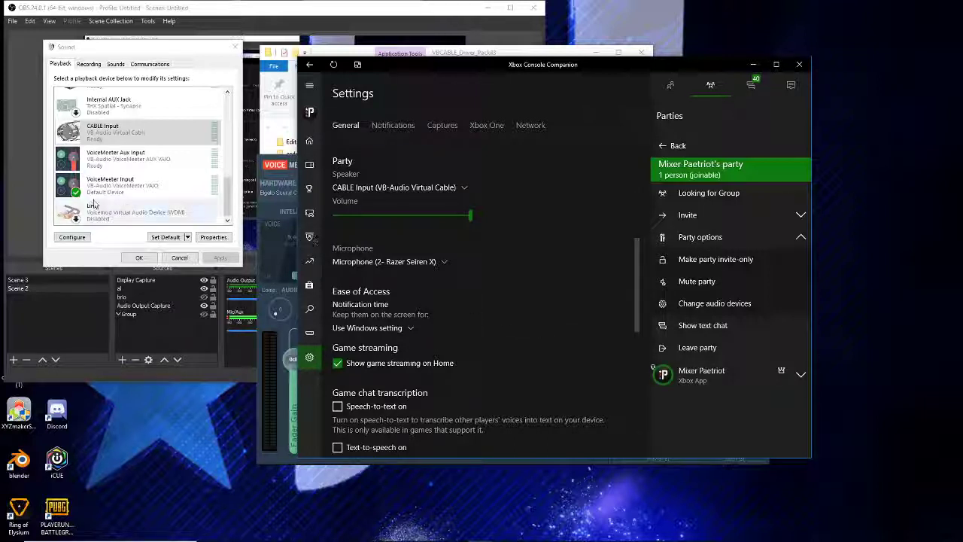
Rearrange the Sound dialog and the Xbox Console Companion window so that both stay accessible alongside OBS
{"action": "left_click_drag", "start_coordinate": [121, 50], "coordinate": [133, 231]}
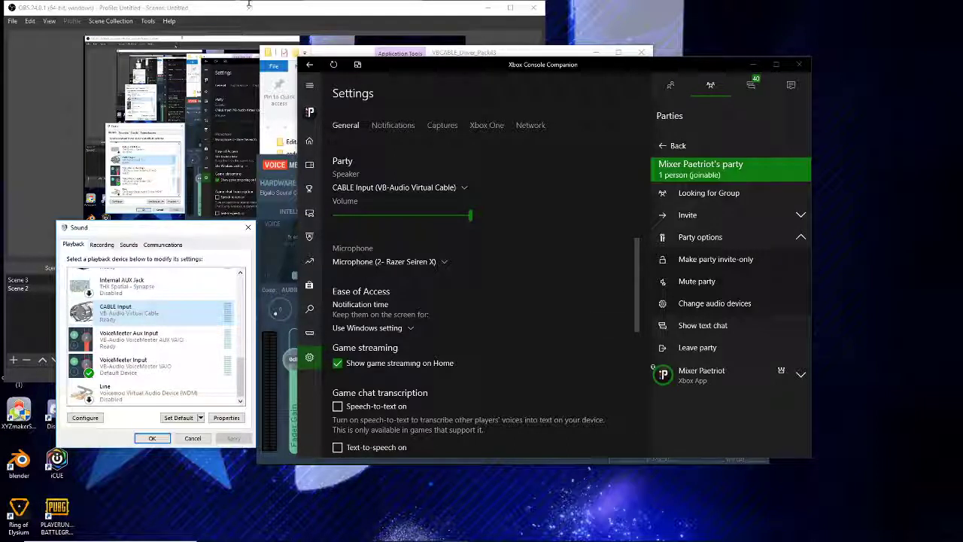
{"action": "key", "text": "alt+Tab"}
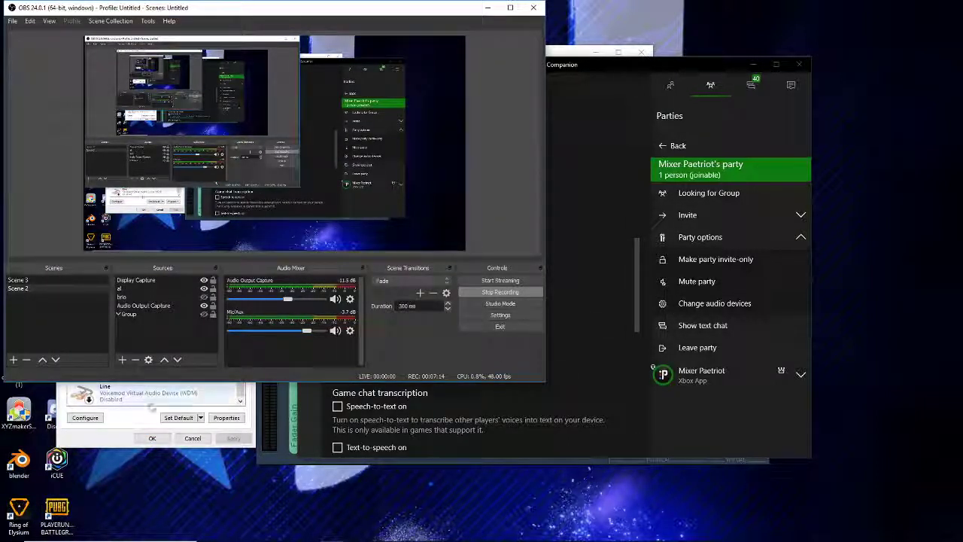
{"action": "left_click", "coordinate": [125, 423]}
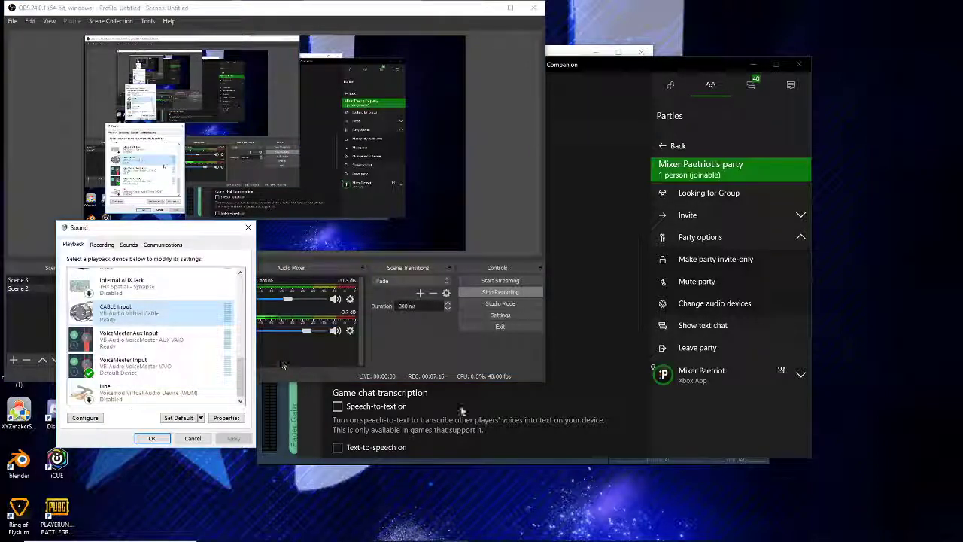
{"action": "left_click_drag", "start_coordinate": [750, 75], "coordinate": [833, 97]}
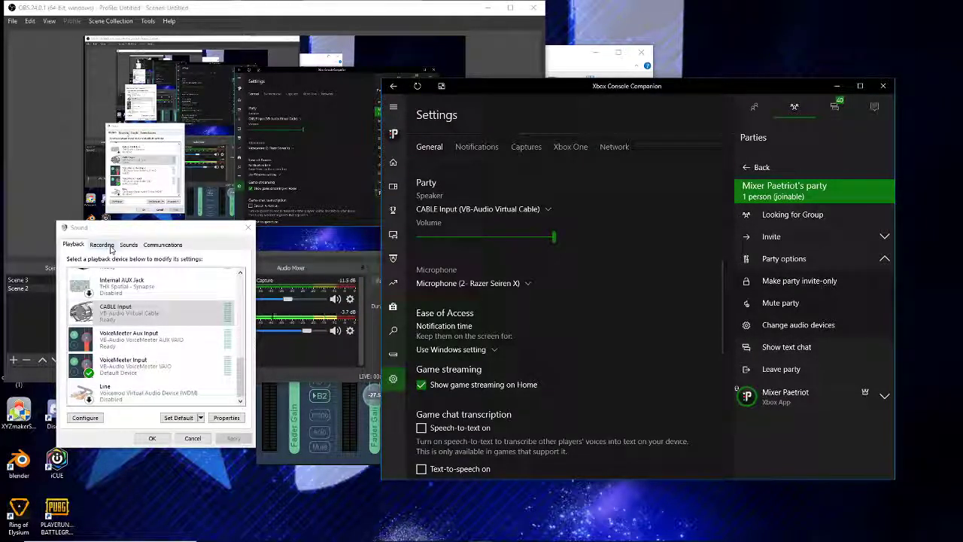
Return to OBS and add a new Audio Output Capture source named partychat to the current scene
{"action": "left_click", "coordinate": [279, 349]}
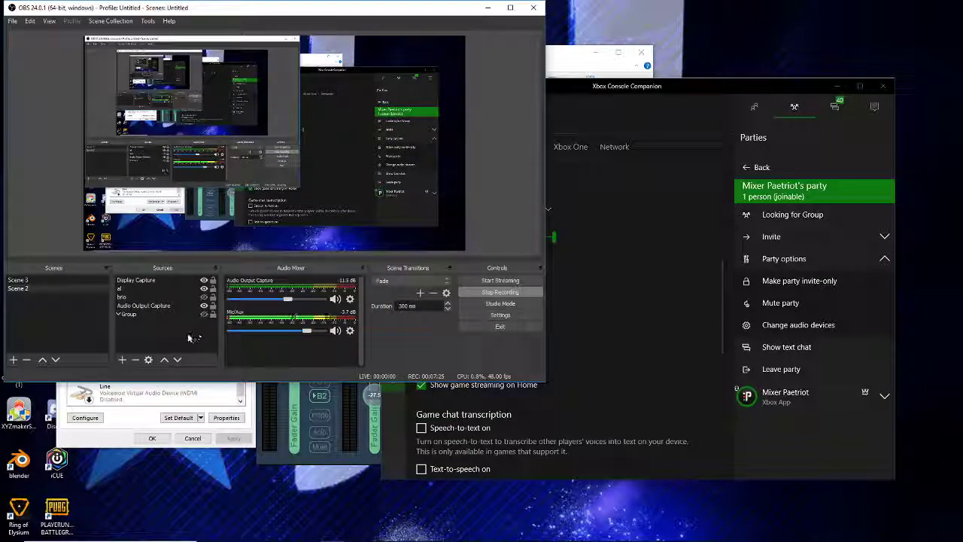
{"action": "left_click", "coordinate": [122, 359]}
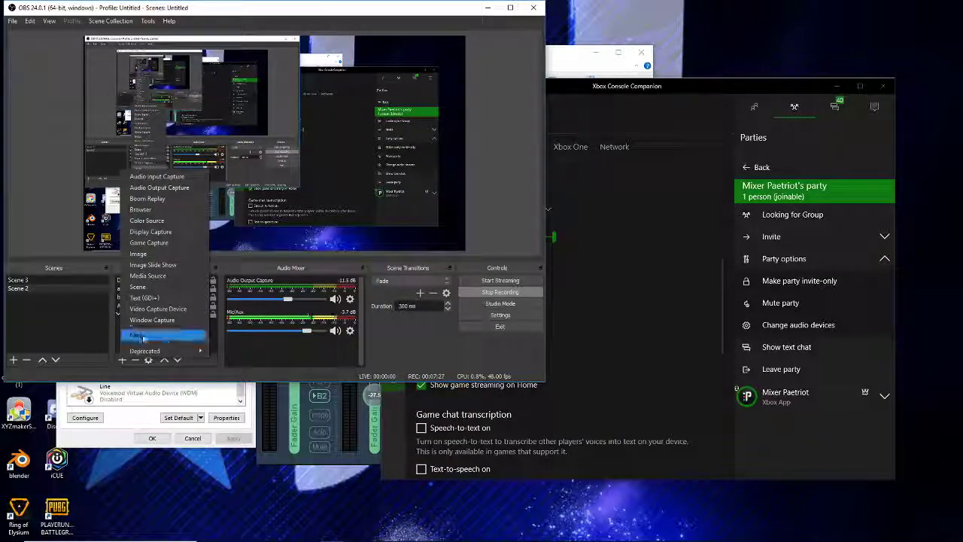
{"action": "left_click", "coordinate": [191, 187]}
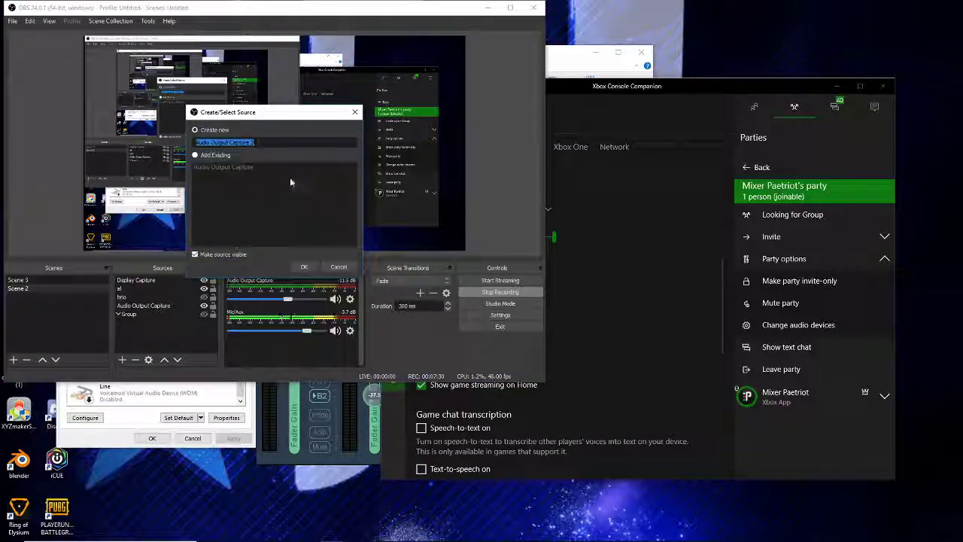
{"action": "type", "text": "part"}
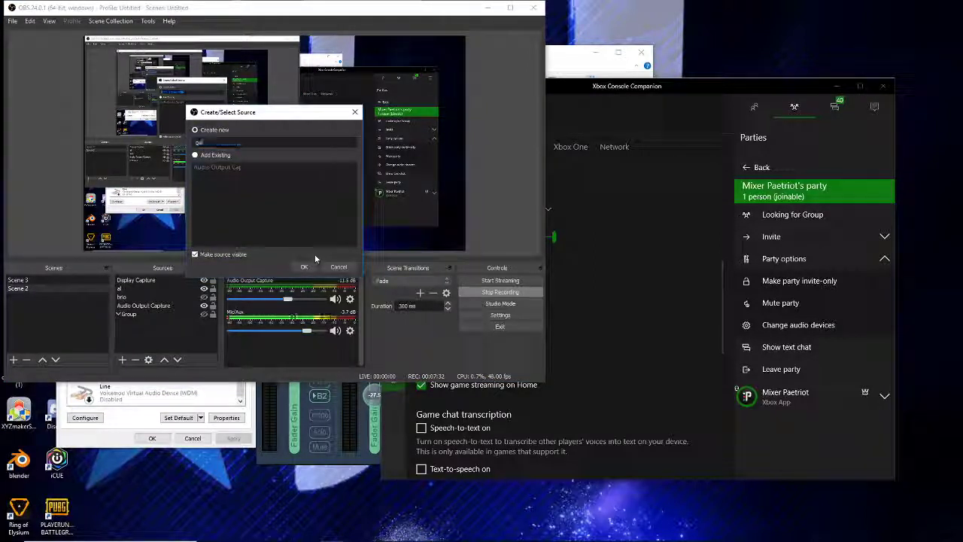
{"action": "type", "text": "ychat"}
{"action": "key", "text": "Return"}
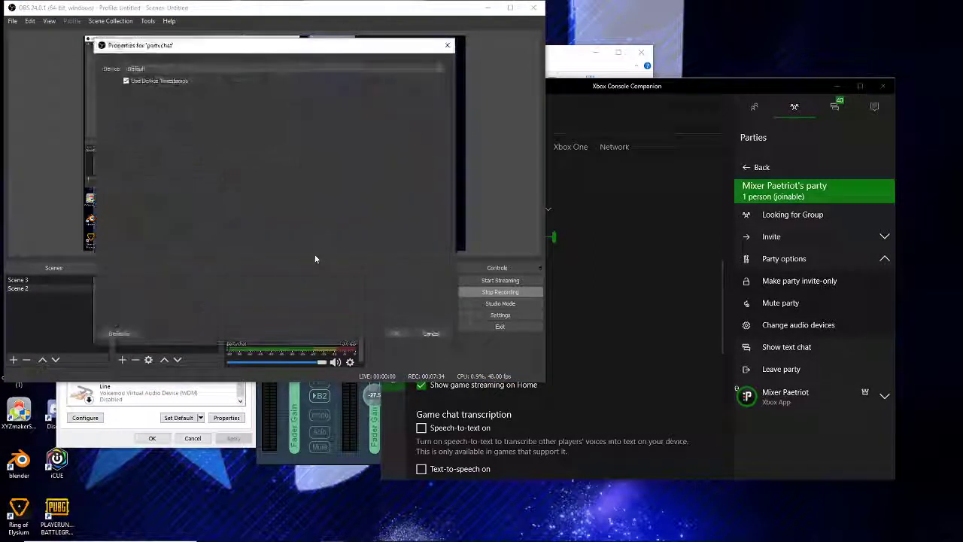
Set the partychat source's device to CABLE Input (VB-Audio Virtual Cable), checking it against the Xbox party speaker and Voicemeeter Banana before accepting
{"action": "left_click", "coordinate": [260, 70]}
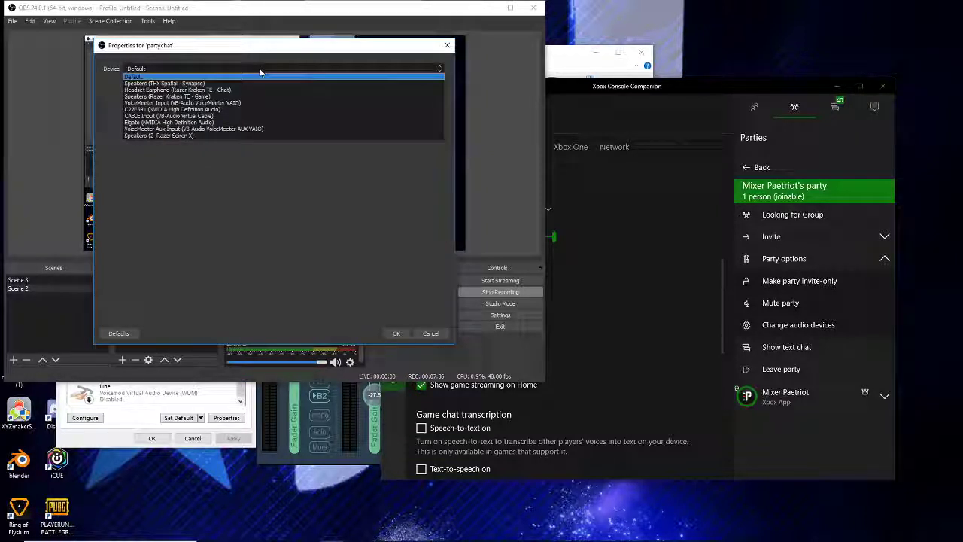
{"action": "left_click", "coordinate": [291, 117]}
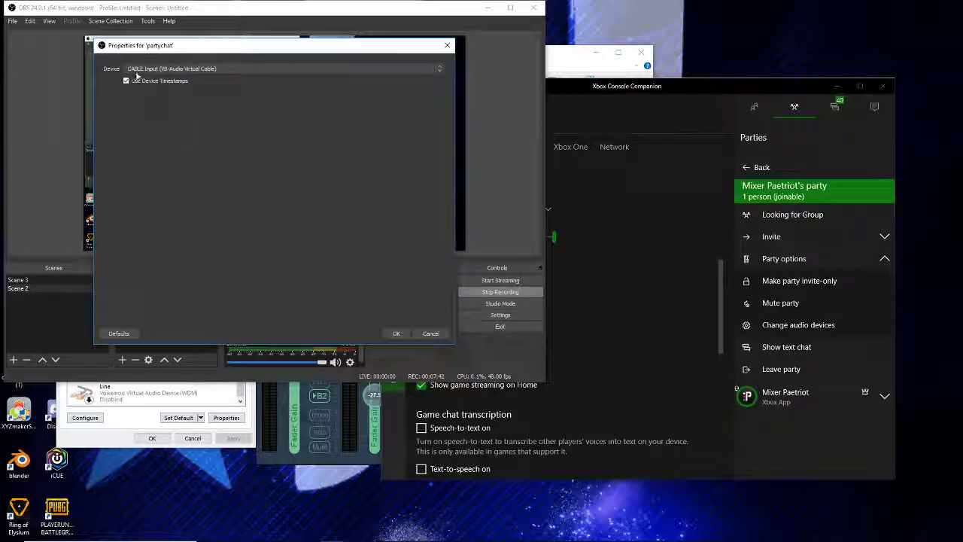
{"action": "left_click", "coordinate": [659, 337]}
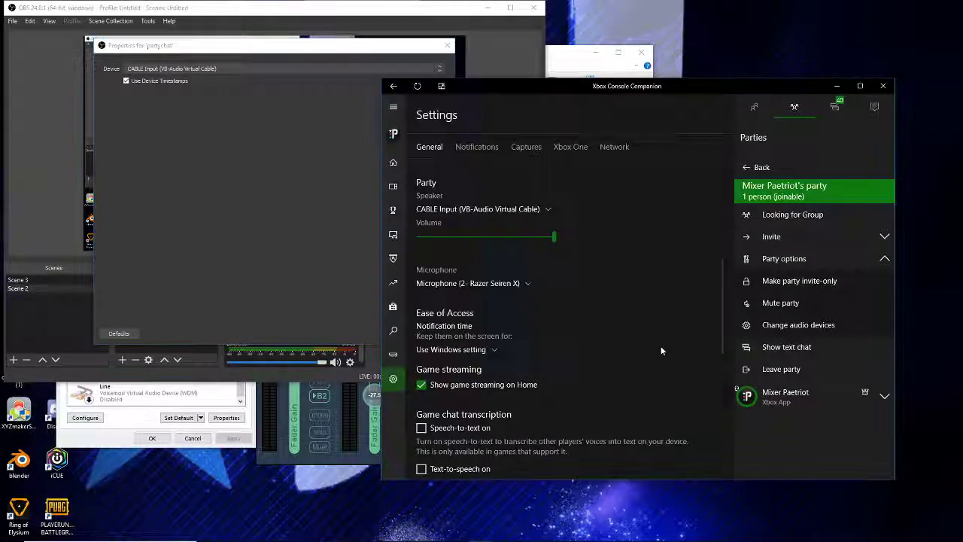
{"action": "left_click", "coordinate": [262, 223]}
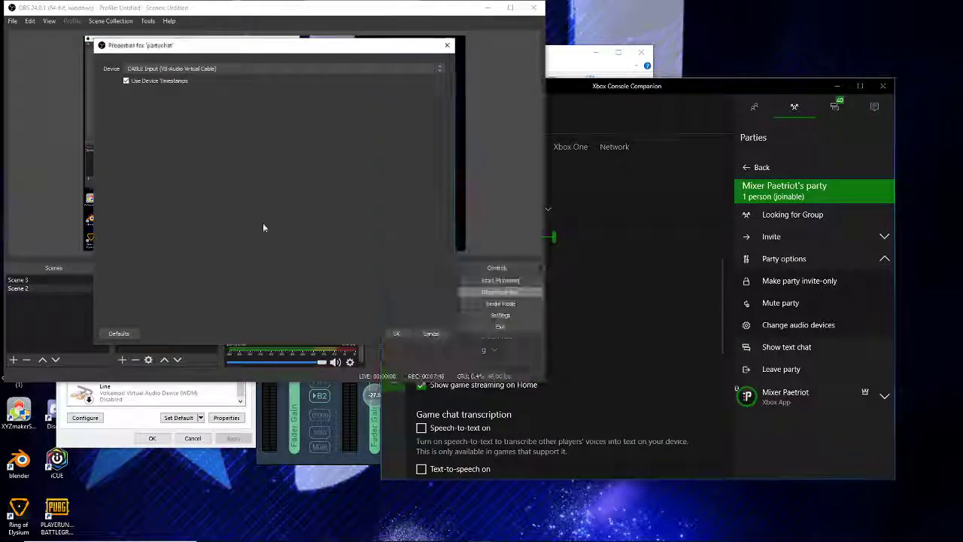
{"action": "left_click", "coordinate": [336, 454]}
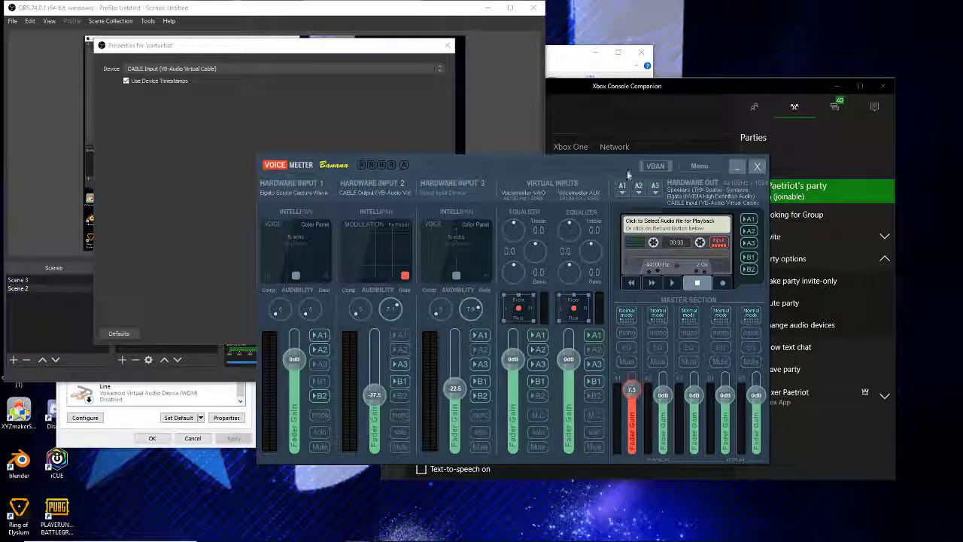
{"action": "left_click", "coordinate": [738, 166]}
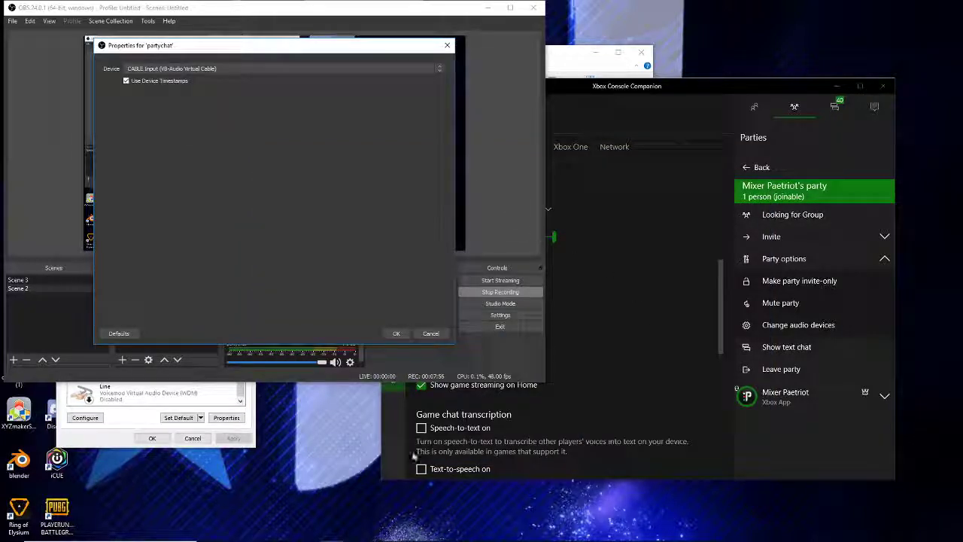
{"action": "left_click", "coordinate": [384, 461]}
{"action": "left_click", "coordinate": [293, 213]}
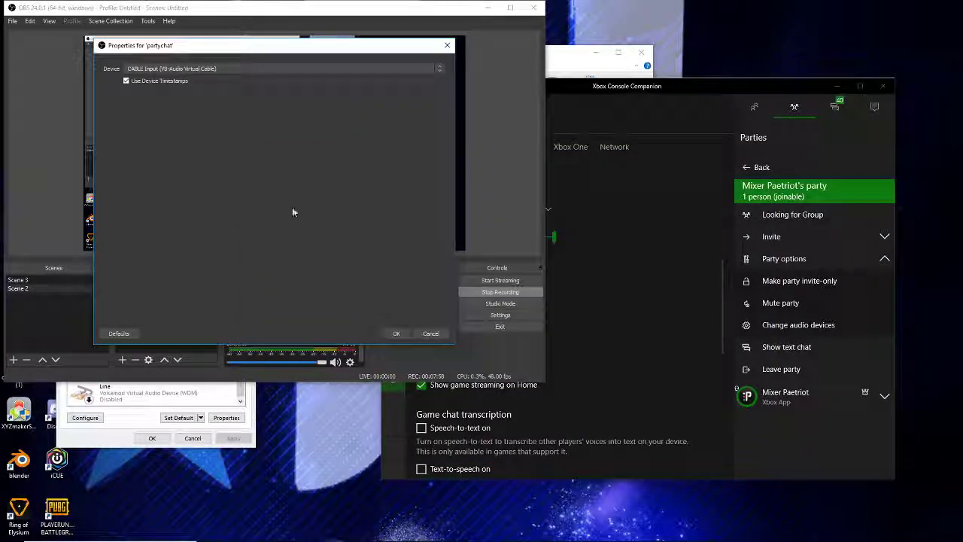
{"action": "left_click", "coordinate": [396, 333]}
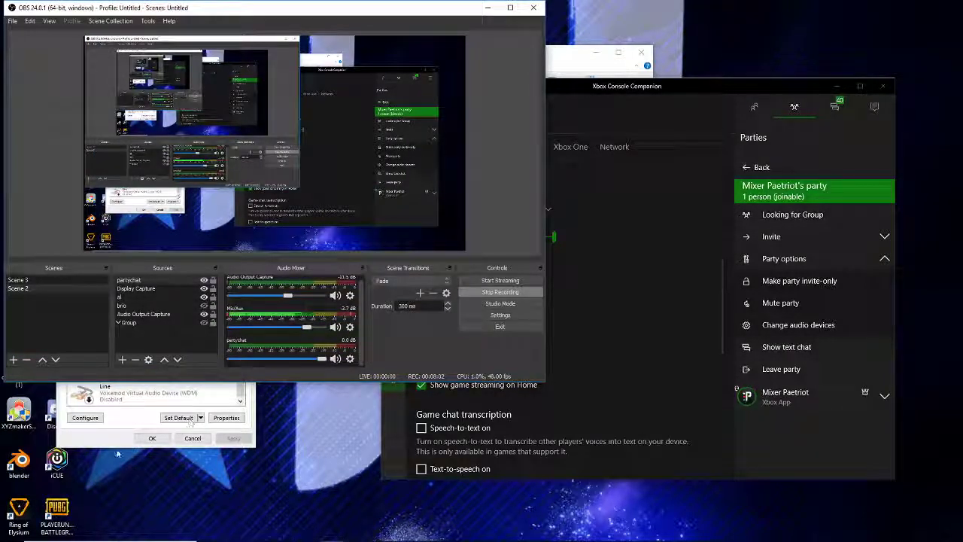
Bring the Sound dialog forward and close it, accepting its settings
{"action": "left_click", "coordinate": [147, 442]}
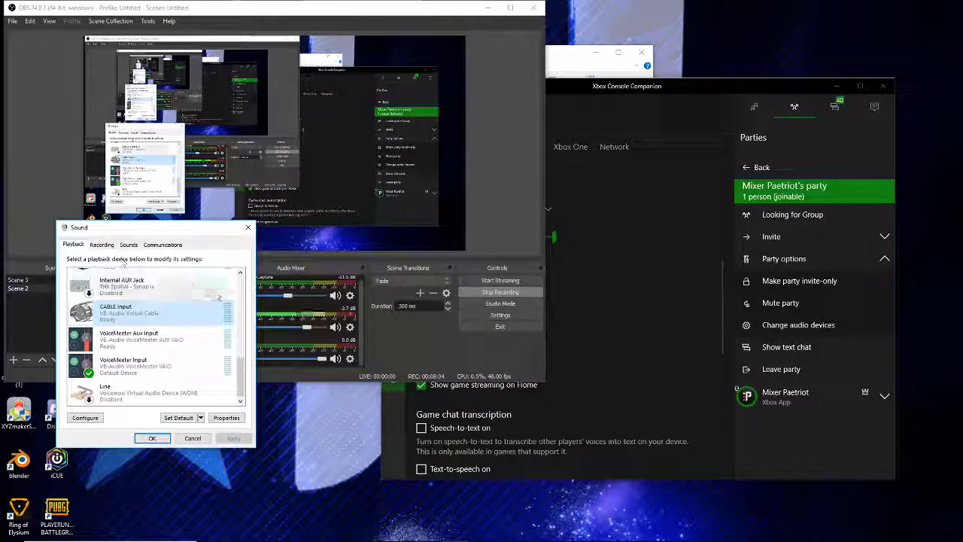
{"action": "left_click", "coordinate": [153, 439]}
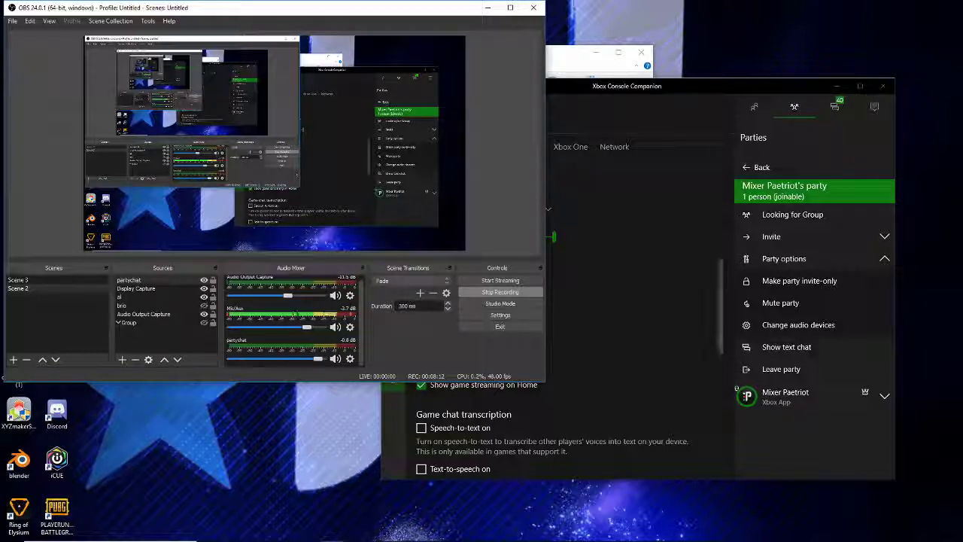
Switch to Xbox Console Companion and find the player's profile again by searching people and clubs for their gamertag
{"action": "left_click", "coordinate": [832, 443]}
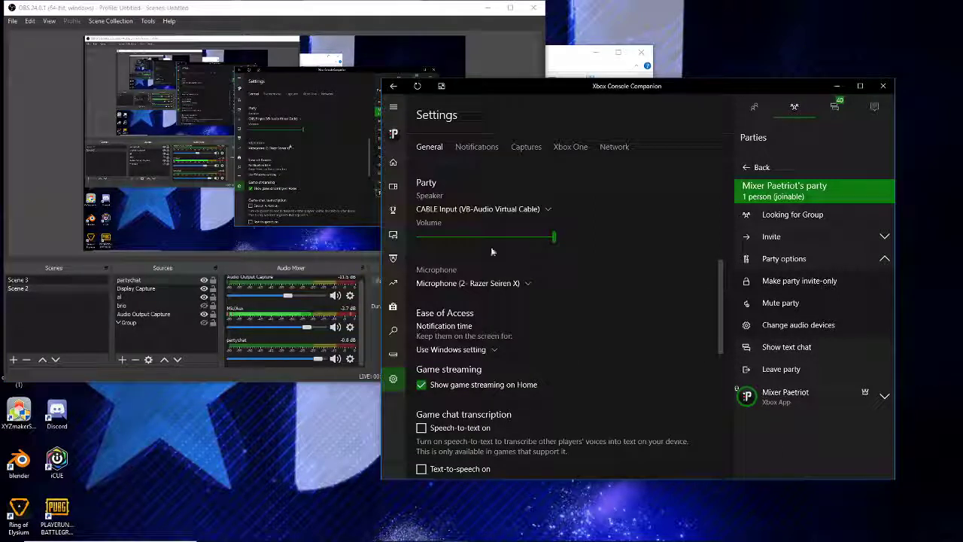
{"action": "left_click", "coordinate": [753, 106]}
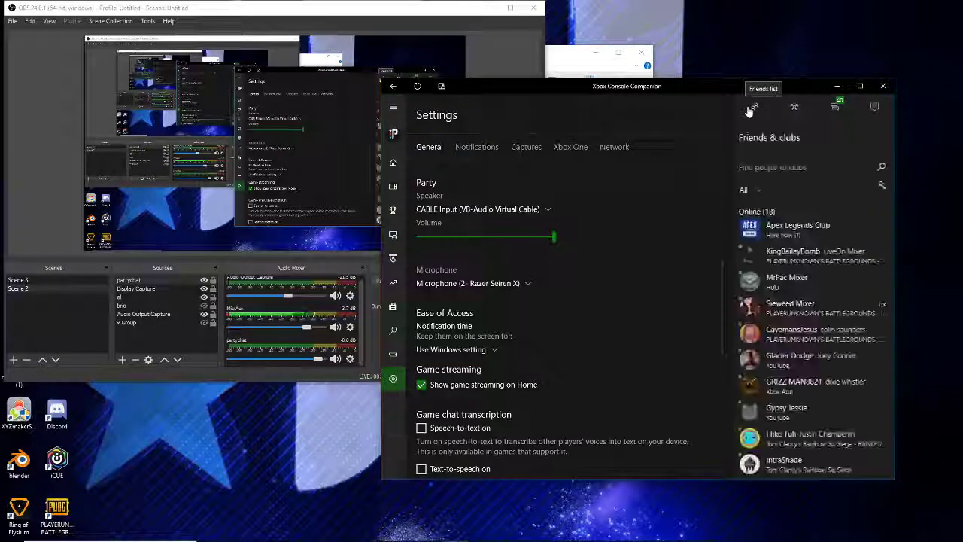
{"action": "type", "text": "realgingey"}
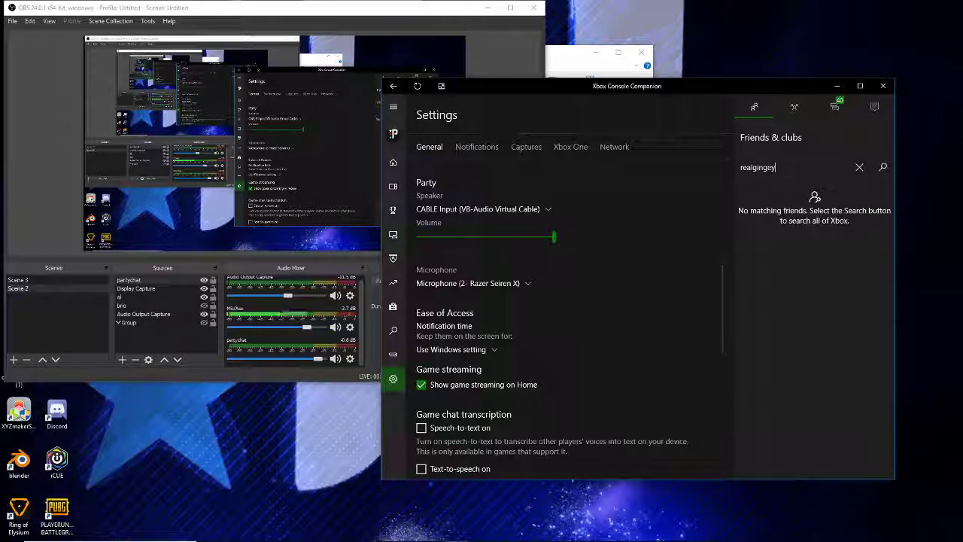
{"action": "key", "text": "Return"}
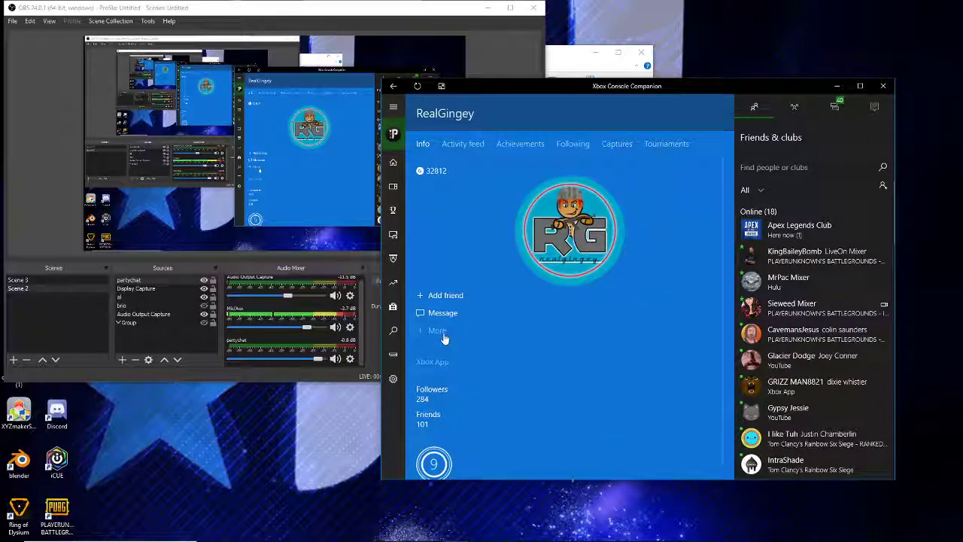
Send the player whose profile is open another party invite and bring the party's details back up
{"action": "left_click", "coordinate": [435, 330]}
{"action": "left_click", "coordinate": [423, 257]}
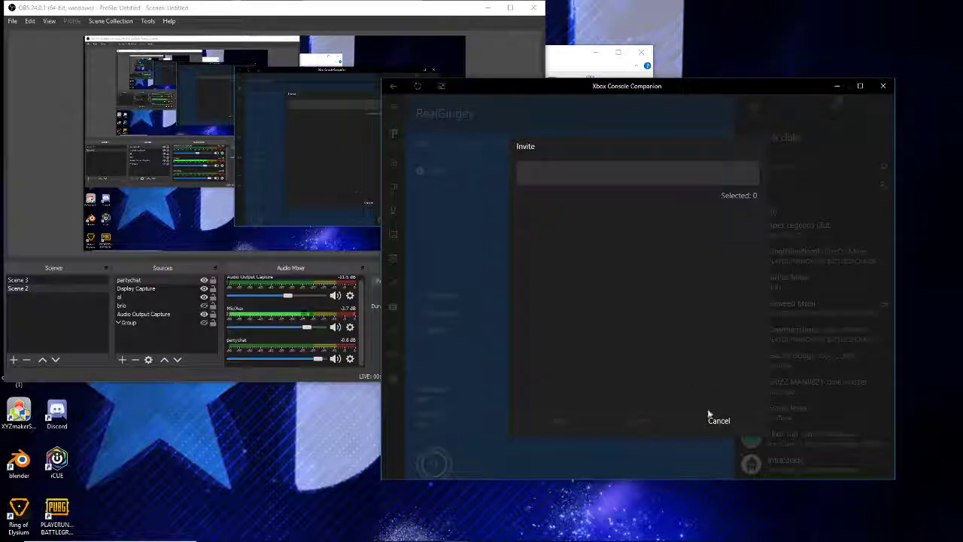
{"action": "left_click", "coordinate": [572, 421]}
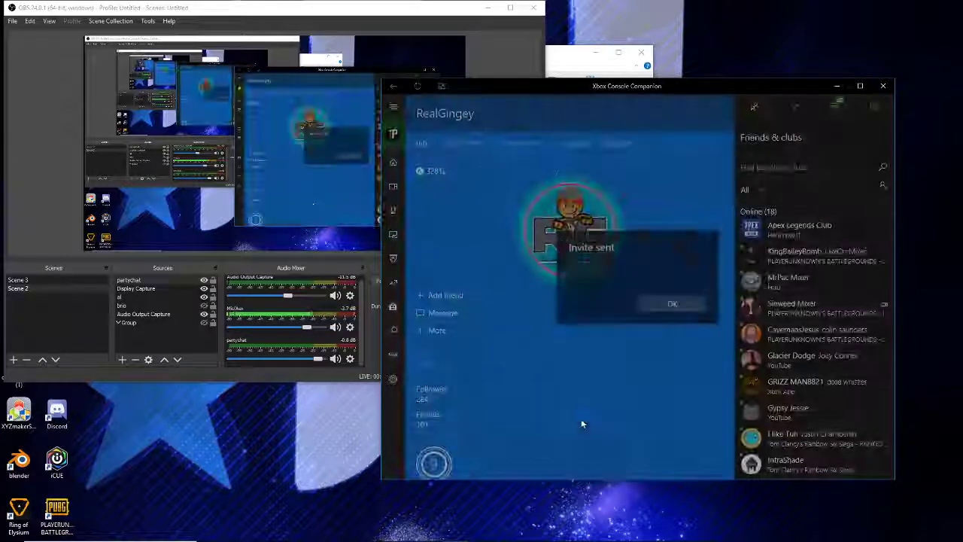
{"action": "left_click", "coordinate": [678, 307]}
{"action": "left_click", "coordinate": [797, 109]}
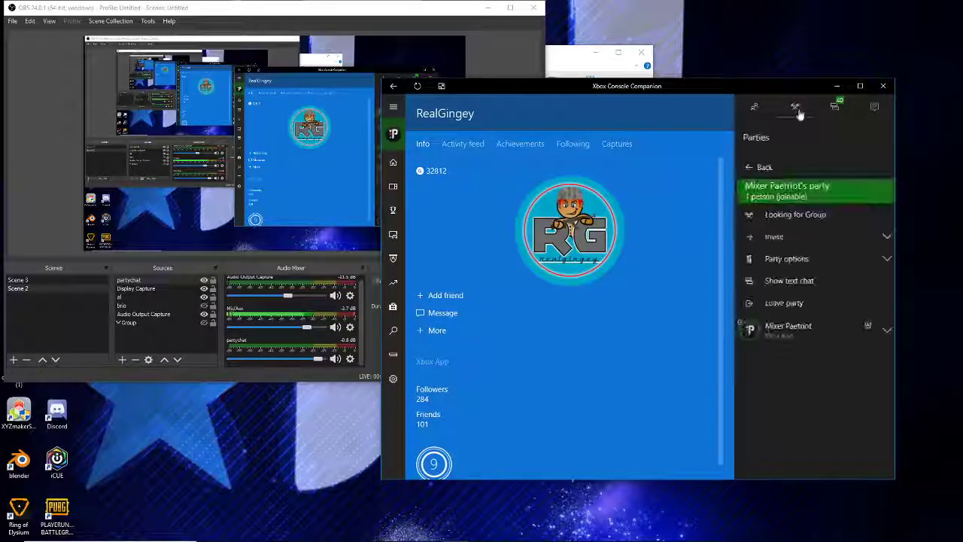
Try to add the player whose profile is open as a friend
{"action": "left_click", "coordinate": [431, 301]}
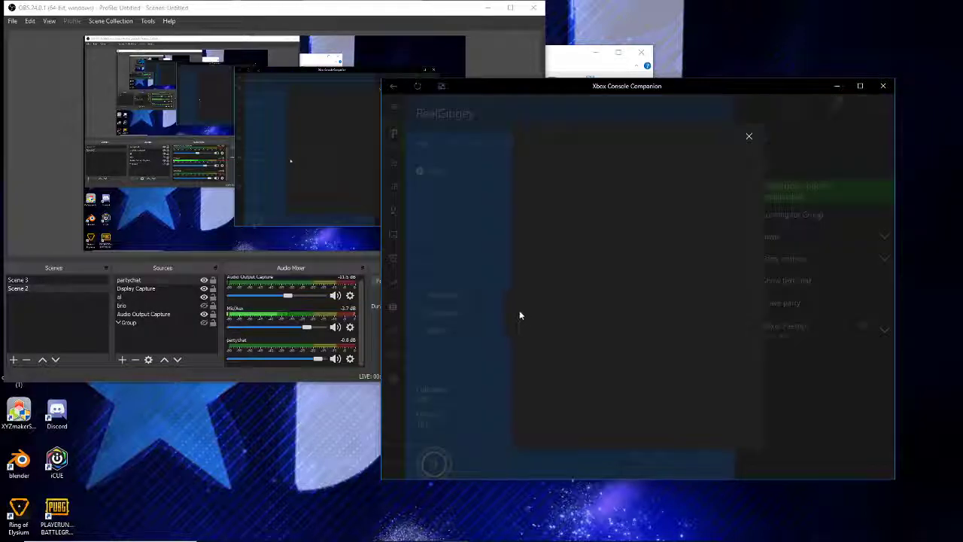
{"action": "left_click", "coordinate": [631, 447]}
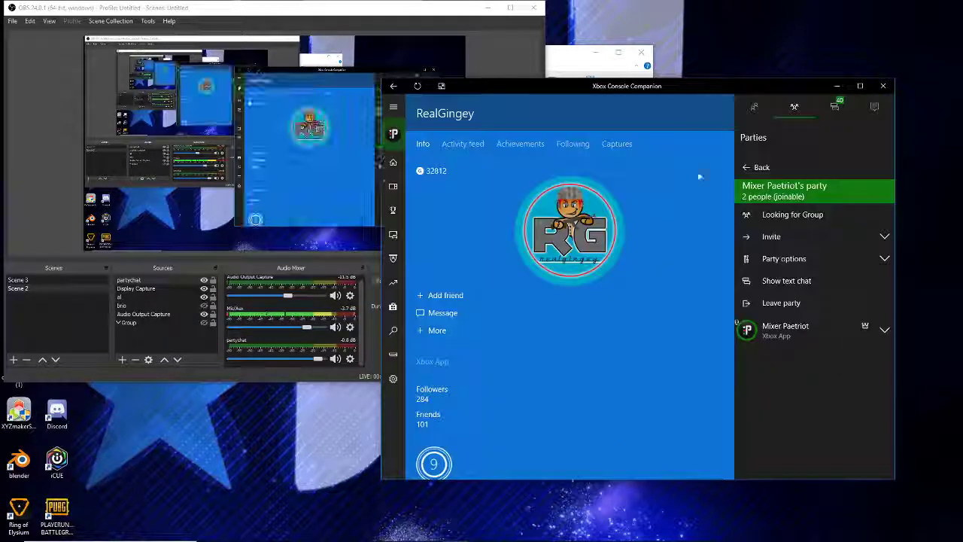